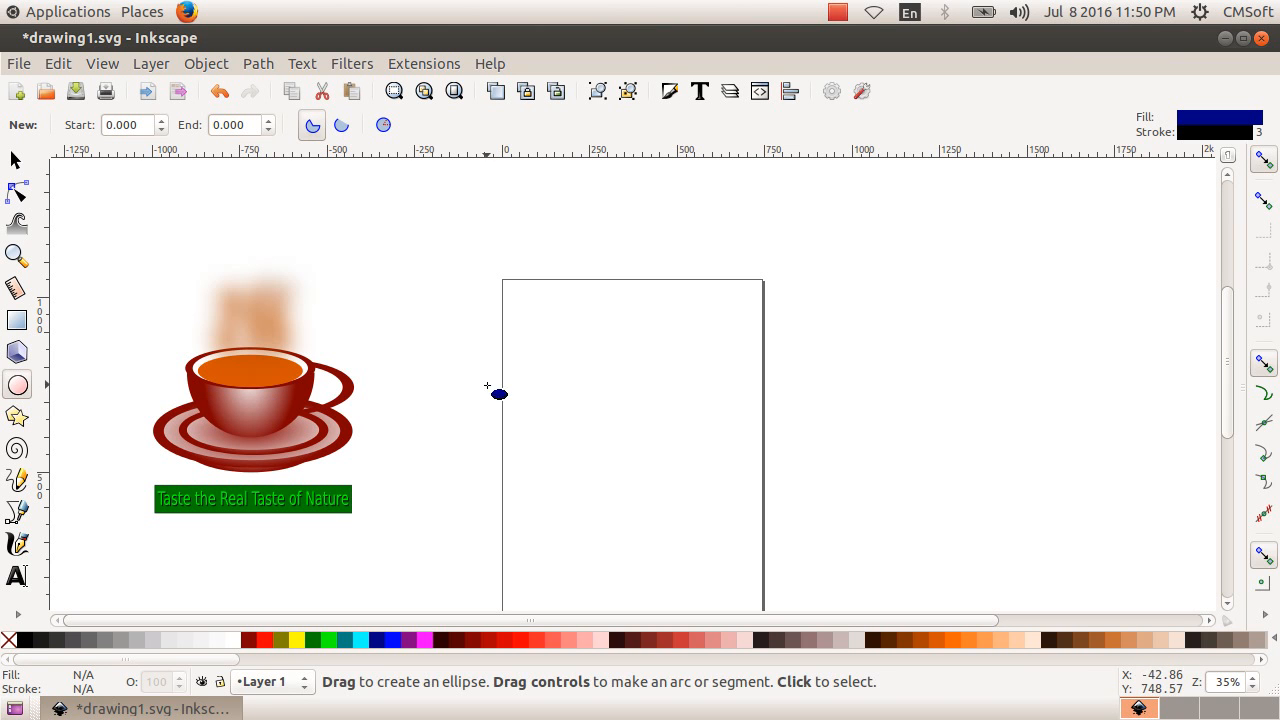
Step: Draw a circle about 614 px wide beside the cup artwork and set its start angle to 180 to make a half circle
left_click_drag(482, 327, 697, 549)
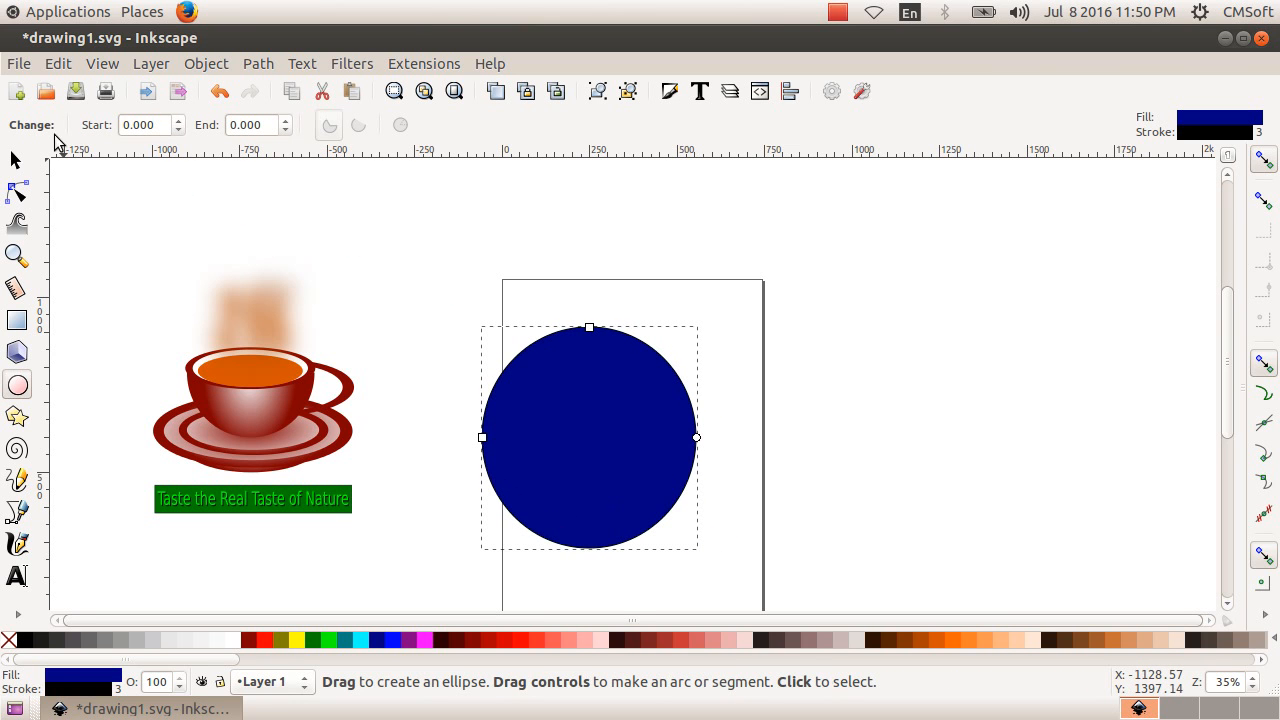
left_click(163, 124)
type("180")
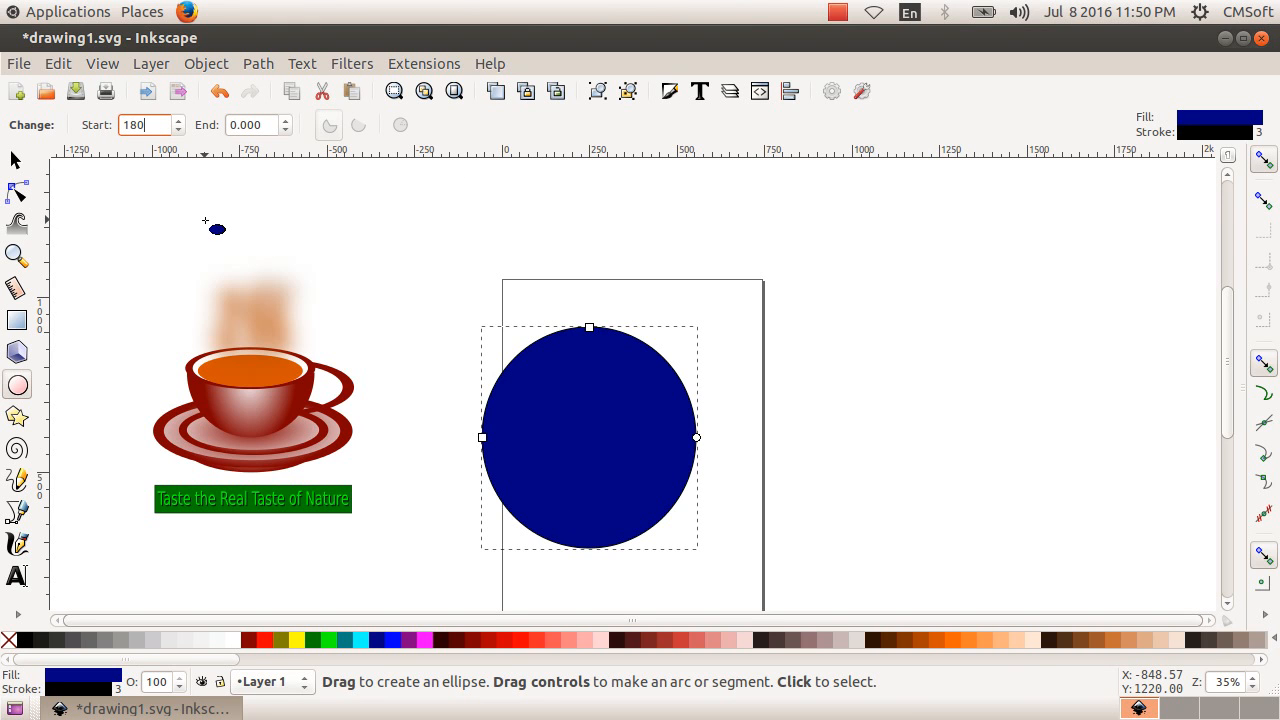
key("Return")
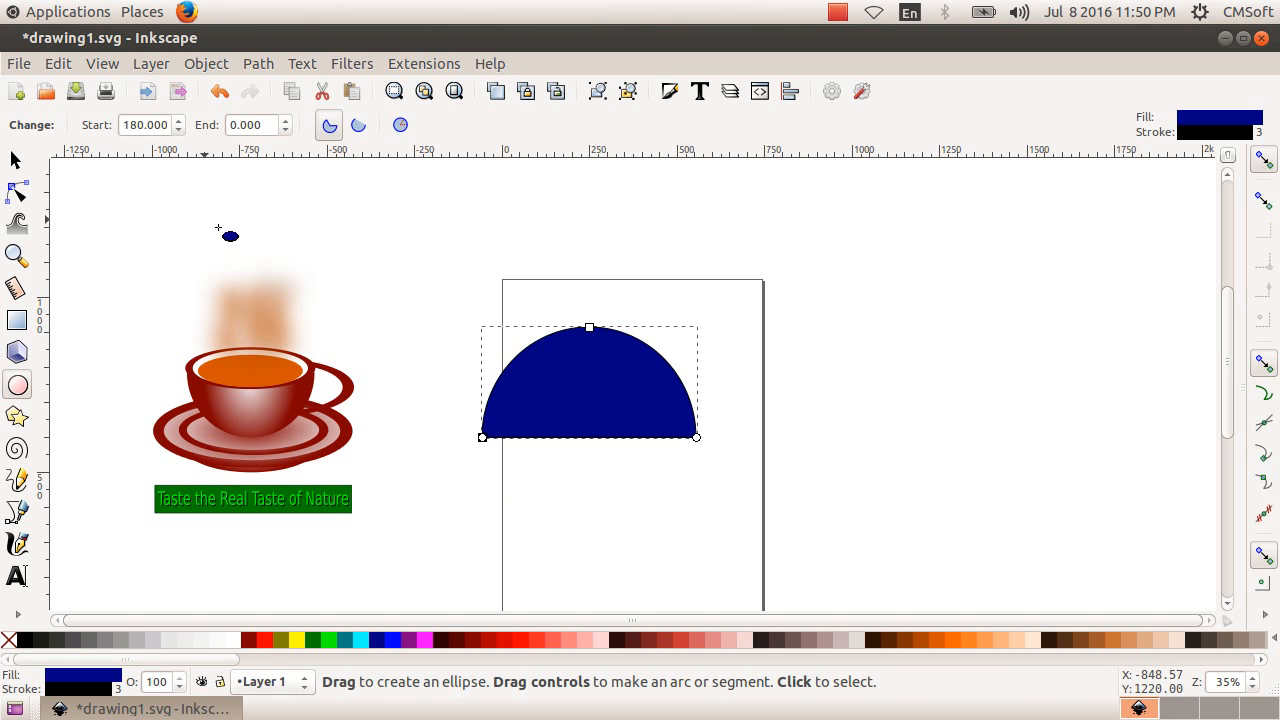
Step: Move the half circle up to align with the page's left edge, try a red fill, and set the fill back to navy blue
left_click(15, 160)
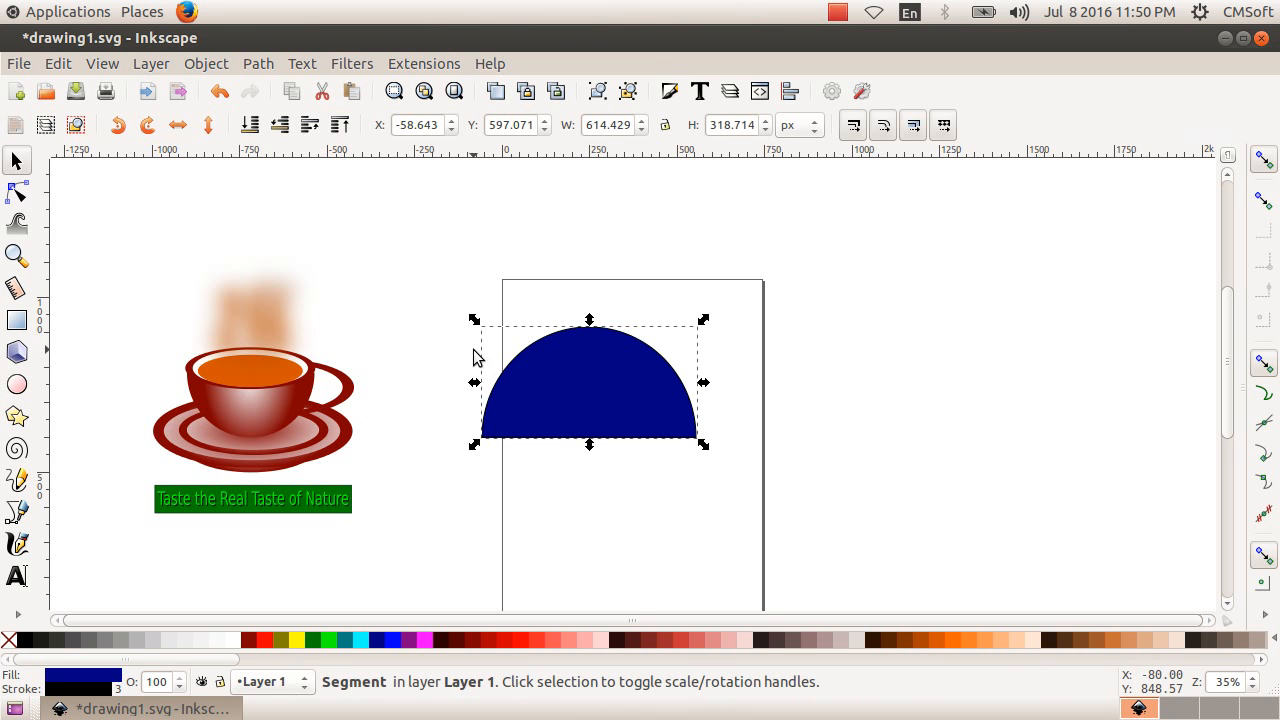
left_click_drag(643, 423, 645, 388)
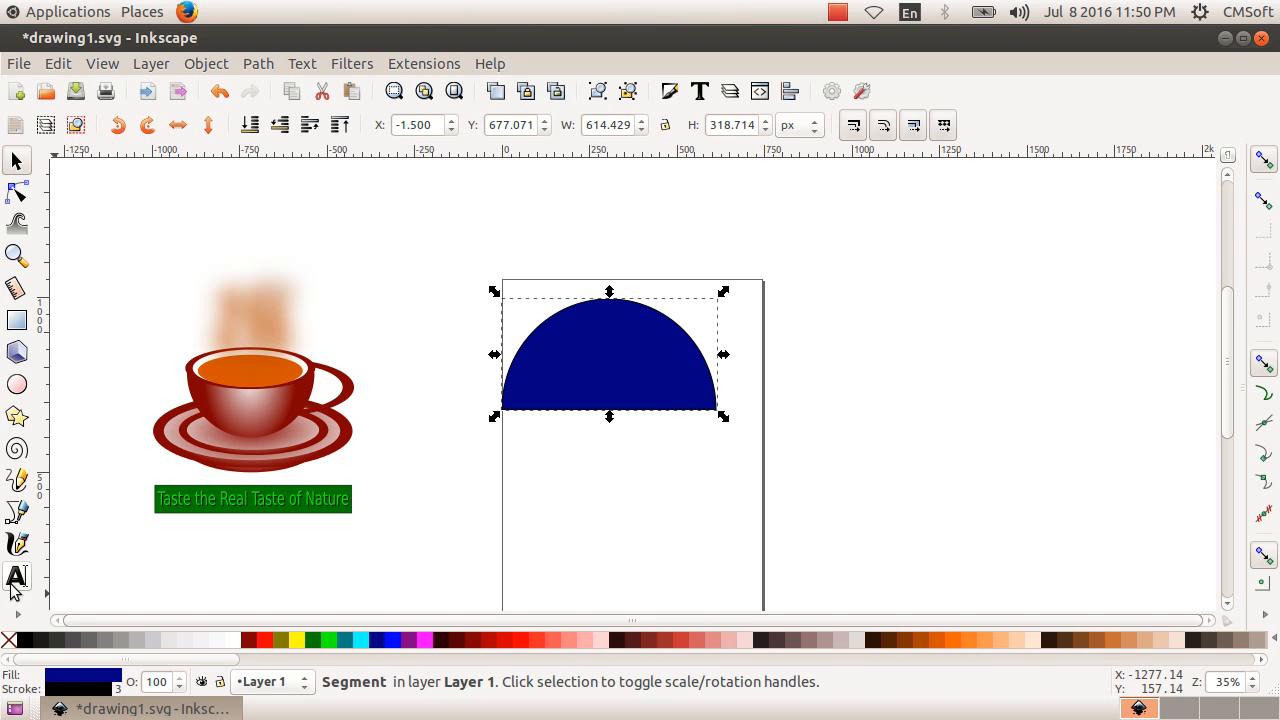
left_click(265, 643)
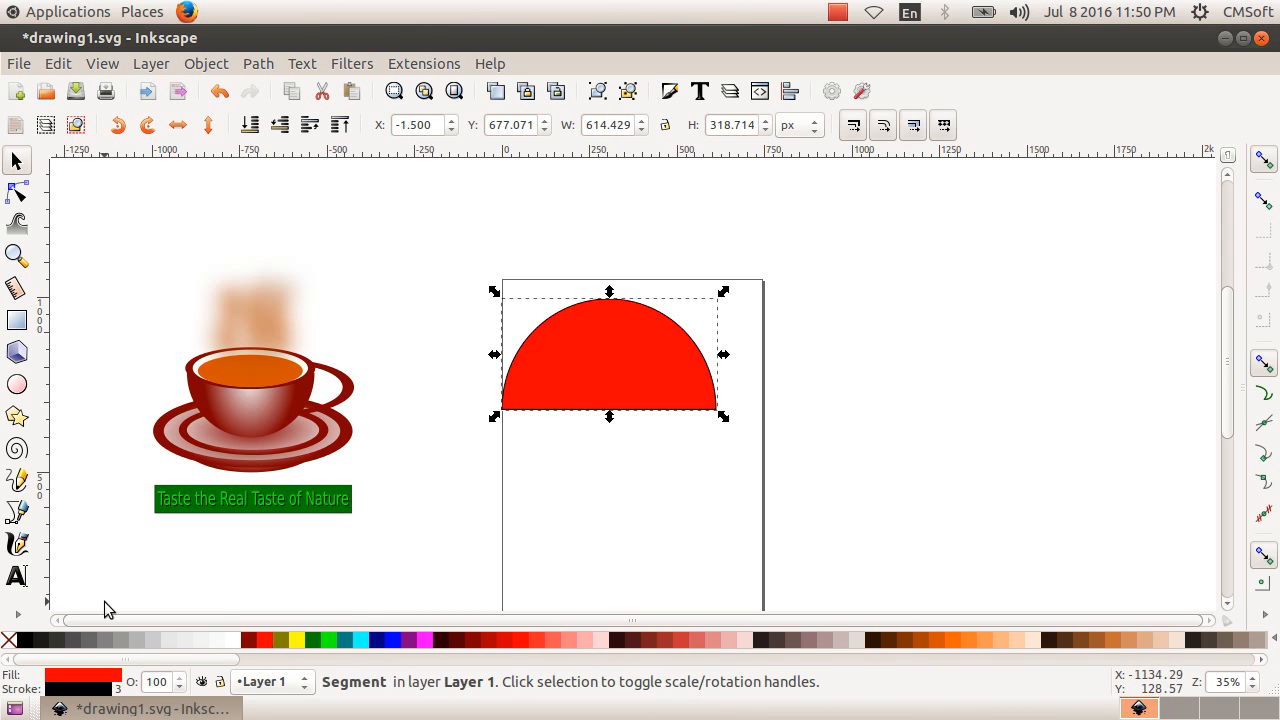
left_click(377, 641)
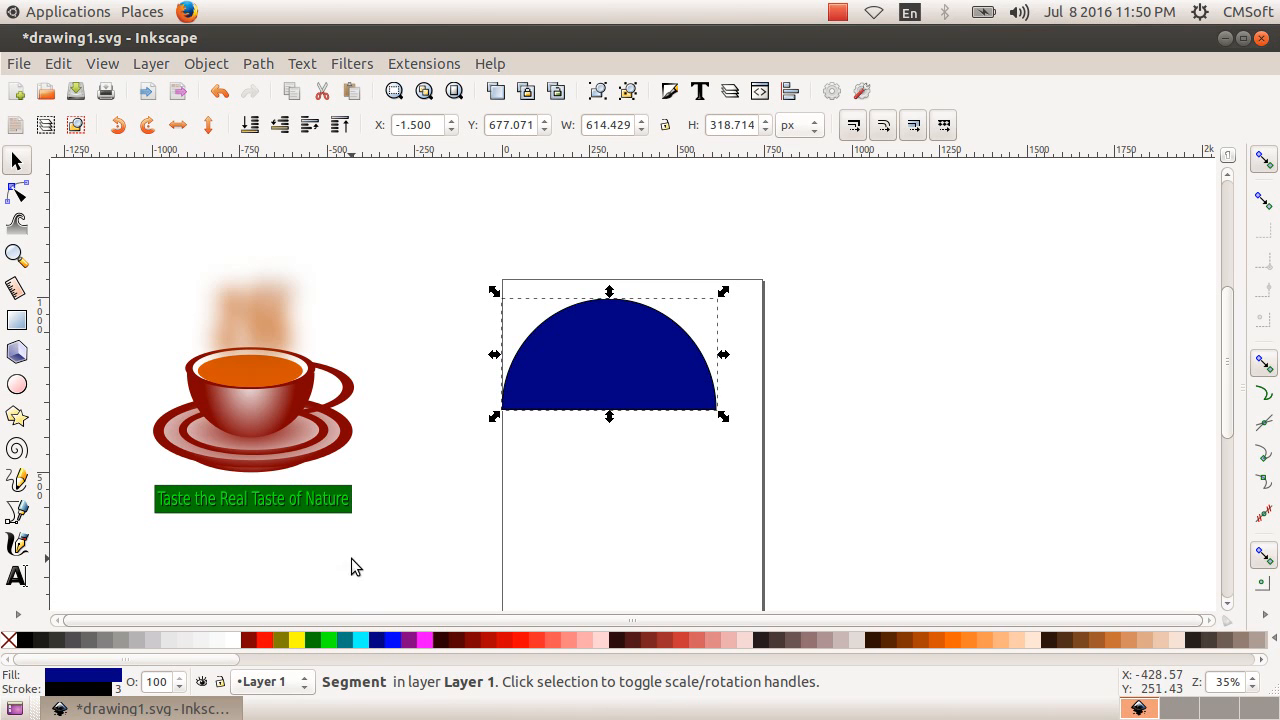
Step: Add the text "A KUDUMBASREE INITIATIVE" above the half circle
left_click(17, 577)
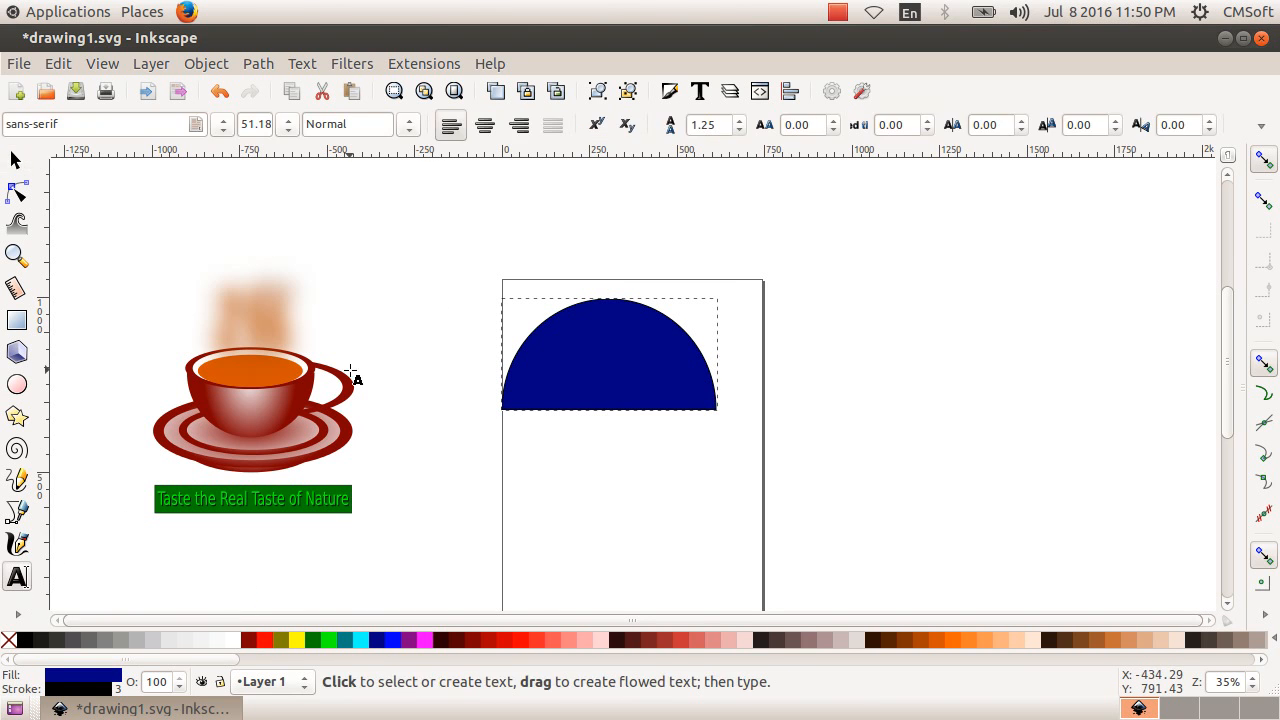
left_click(548, 241)
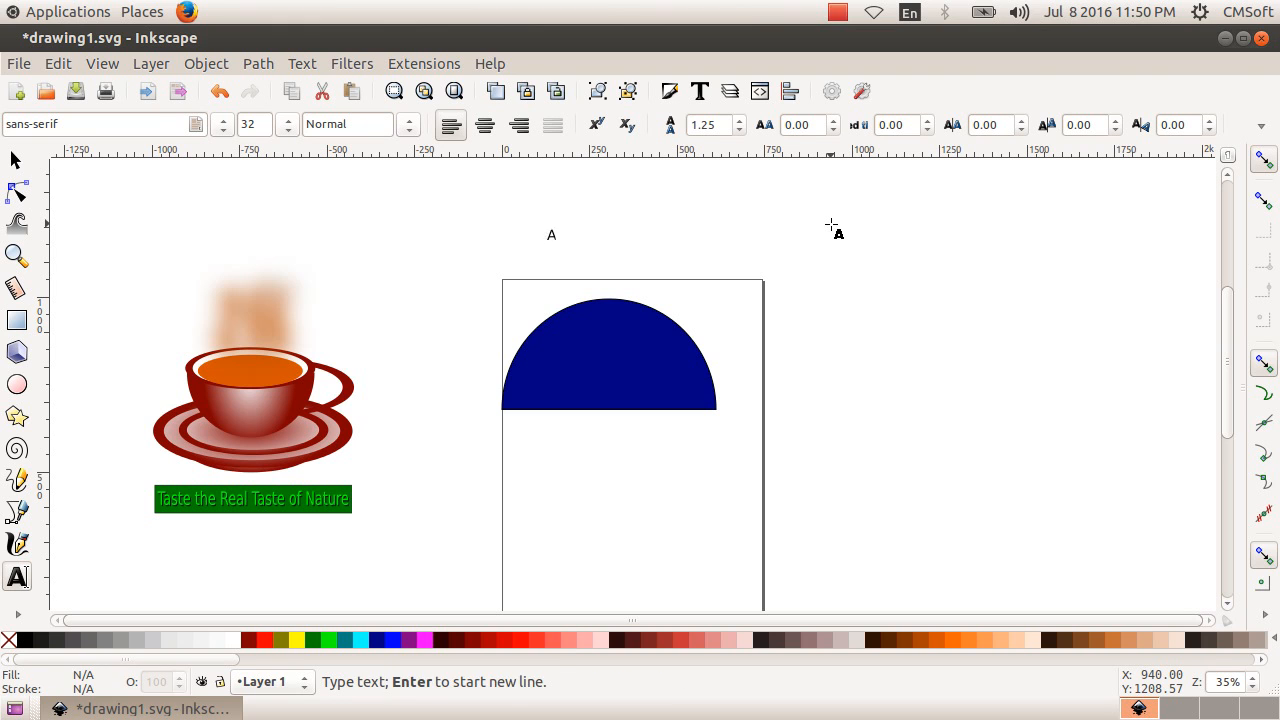
type("Aa")
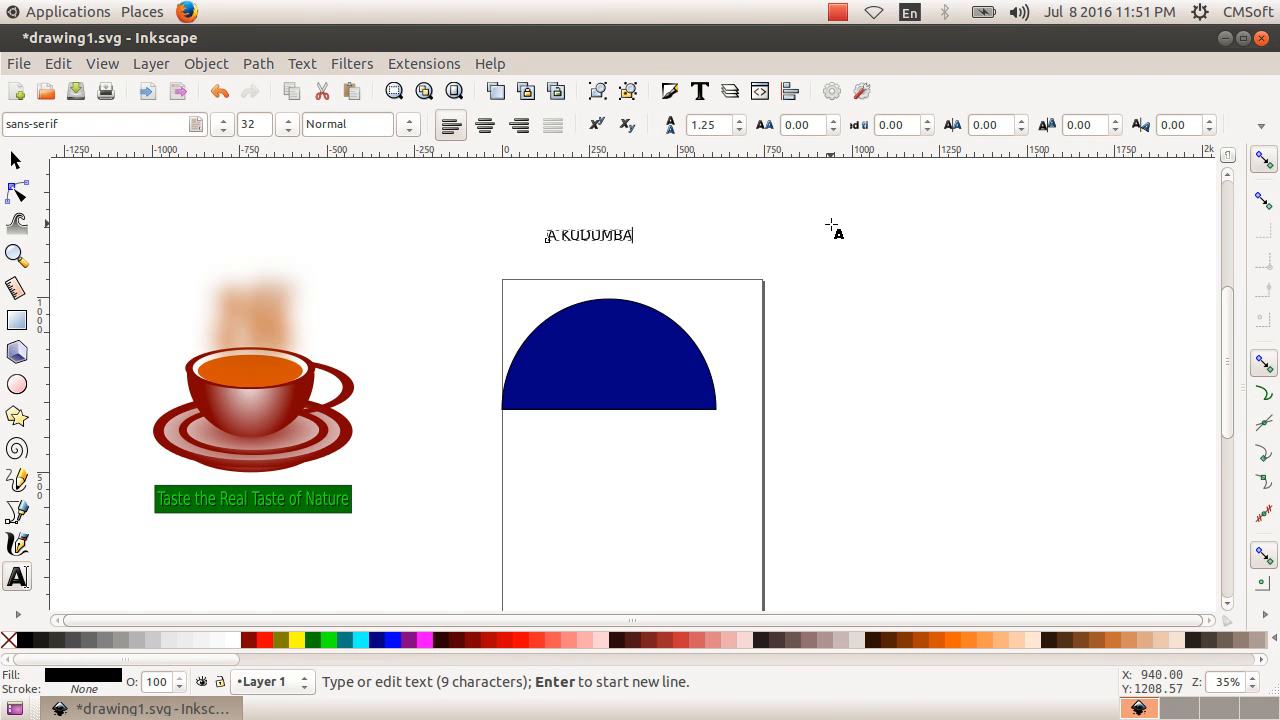
type("REE UNI")
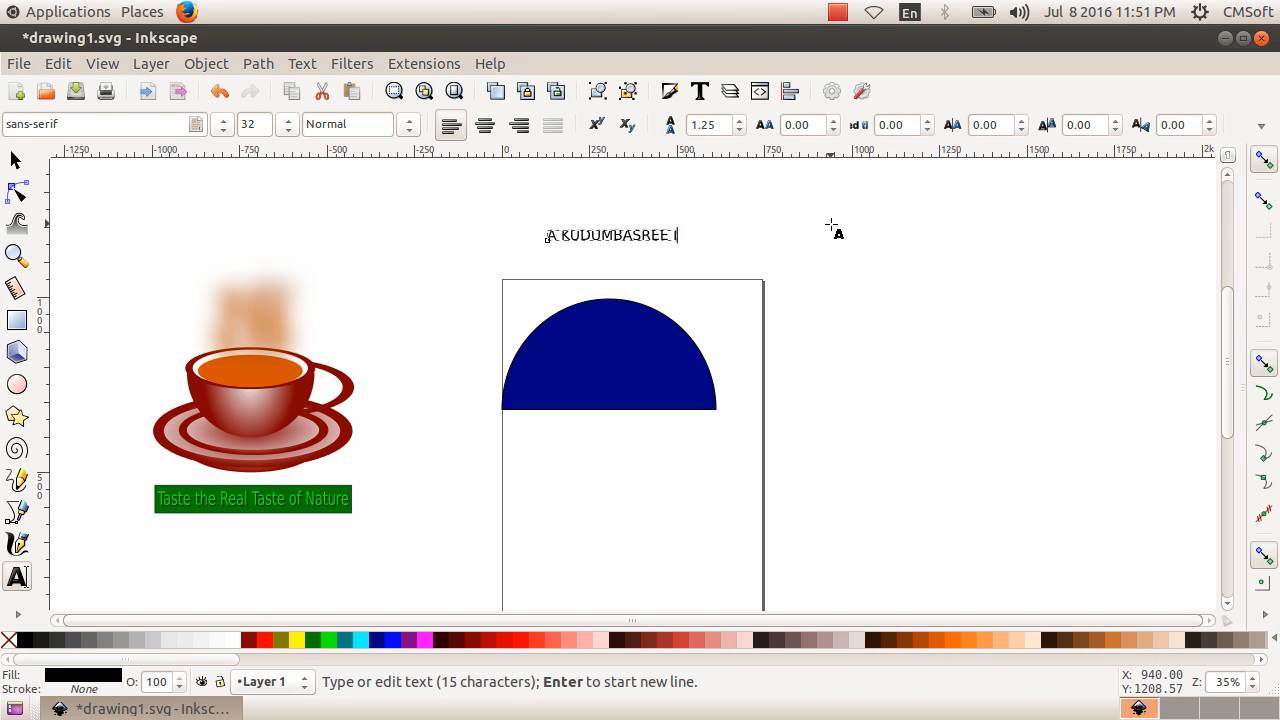
type("TIATIVE")
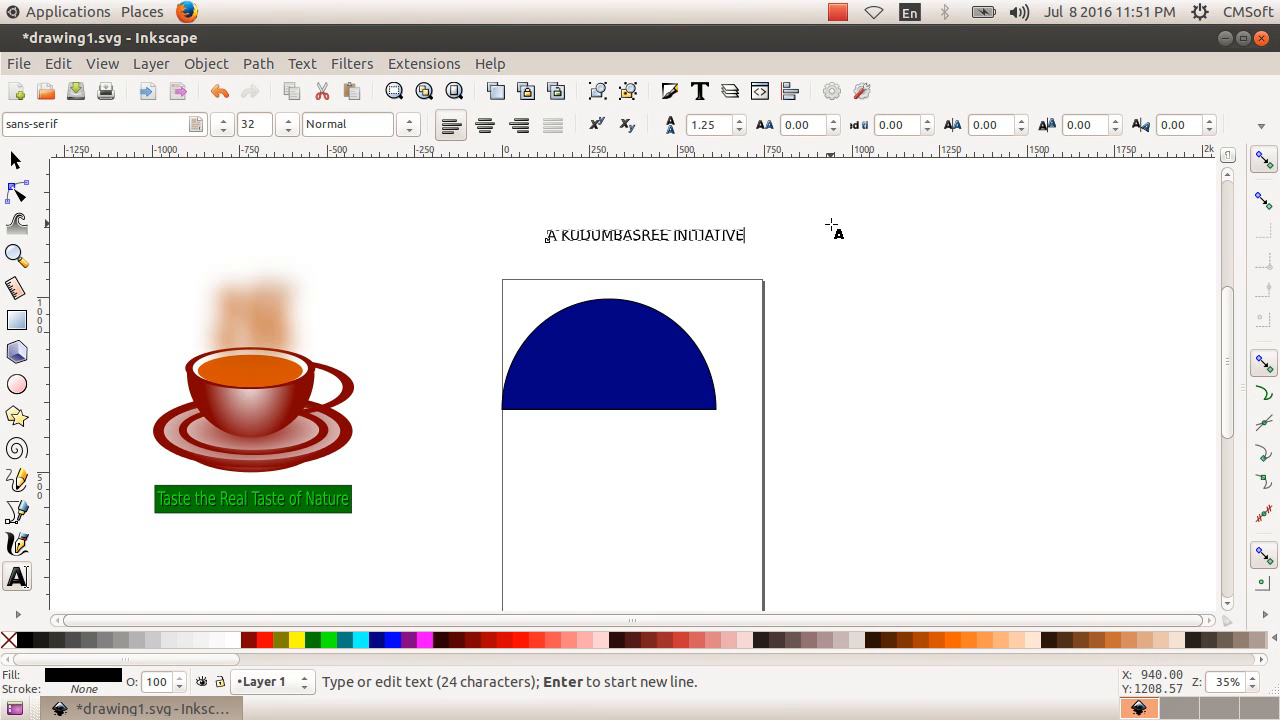
Step: Enlarge the text to about 615 by 45 px and fill it with red
left_click(16, 160)
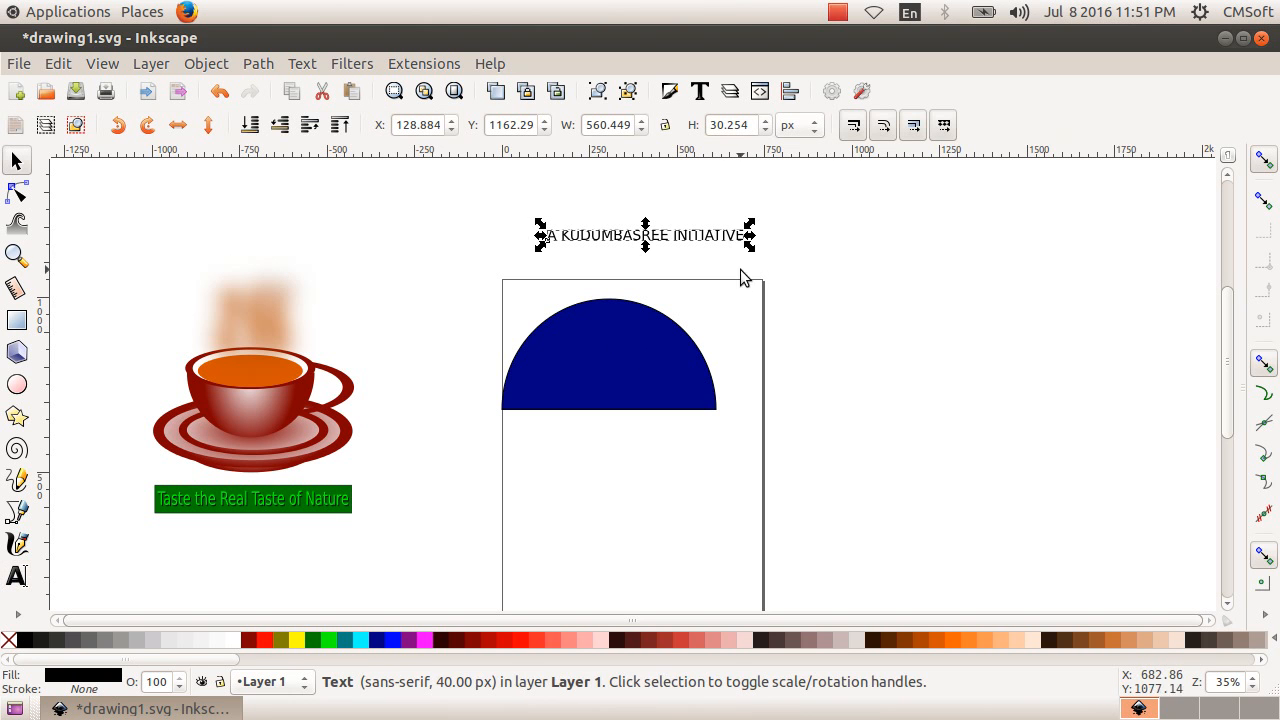
mouse_move(755, 250)
left_mouse_down()
mouse_move(817, 274)
mouse_move(849, 263)
mouse_move(771, 254)
left_mouse_up()
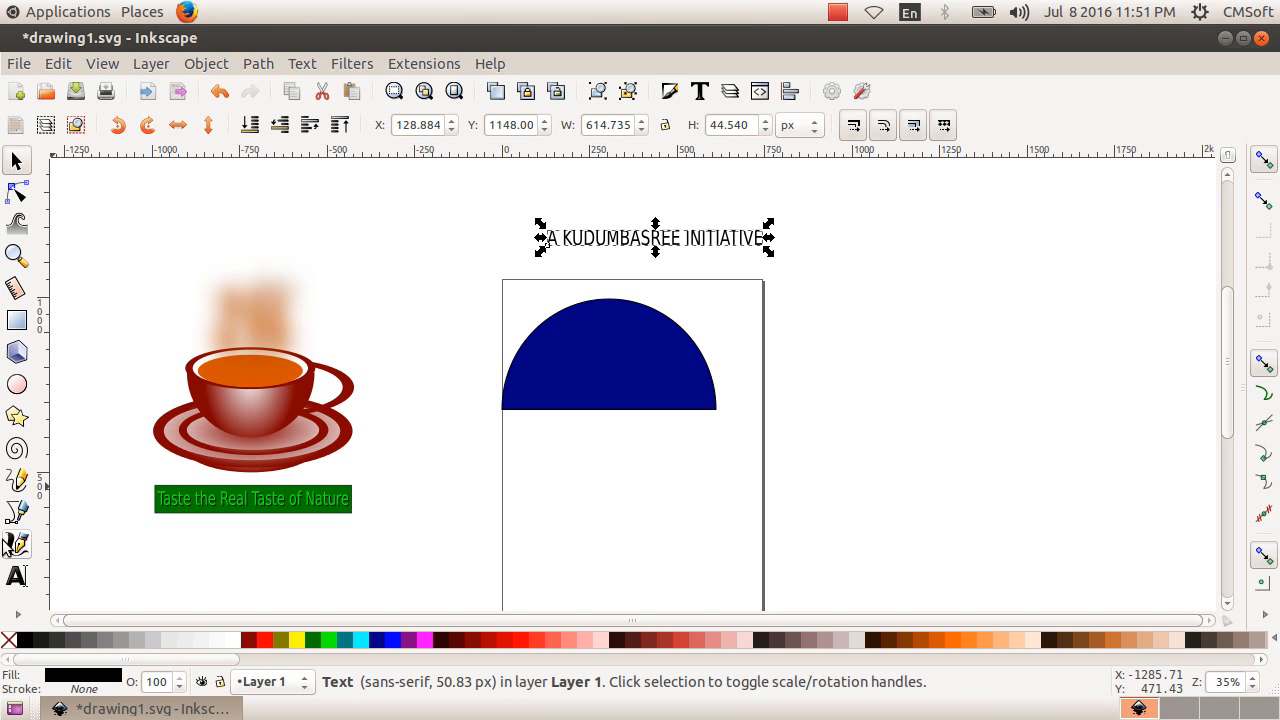
left_click(265, 640)
left_click(732, 262)
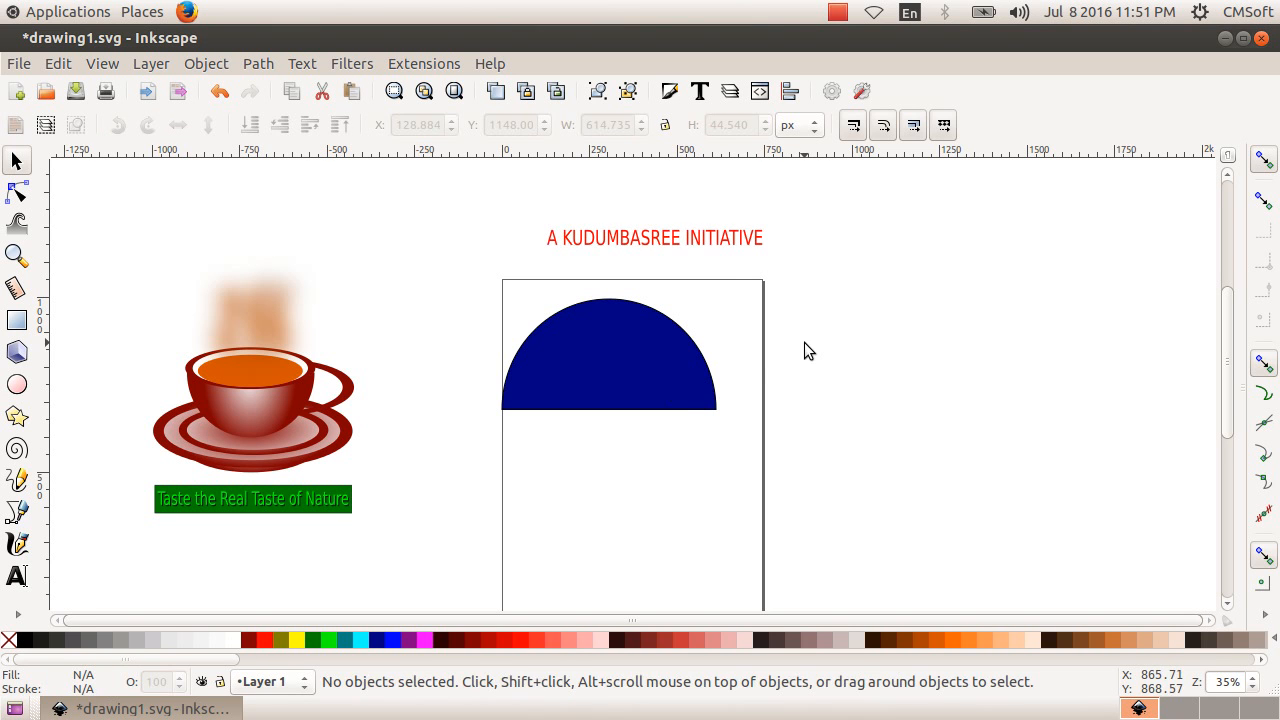
Step: Reposition and widen the red text above the page, and narrow the half circle to about 549 px after comparing it with the cup
left_click_drag(715, 240, 690, 271)
left_click_drag(654, 371, 286, 334)
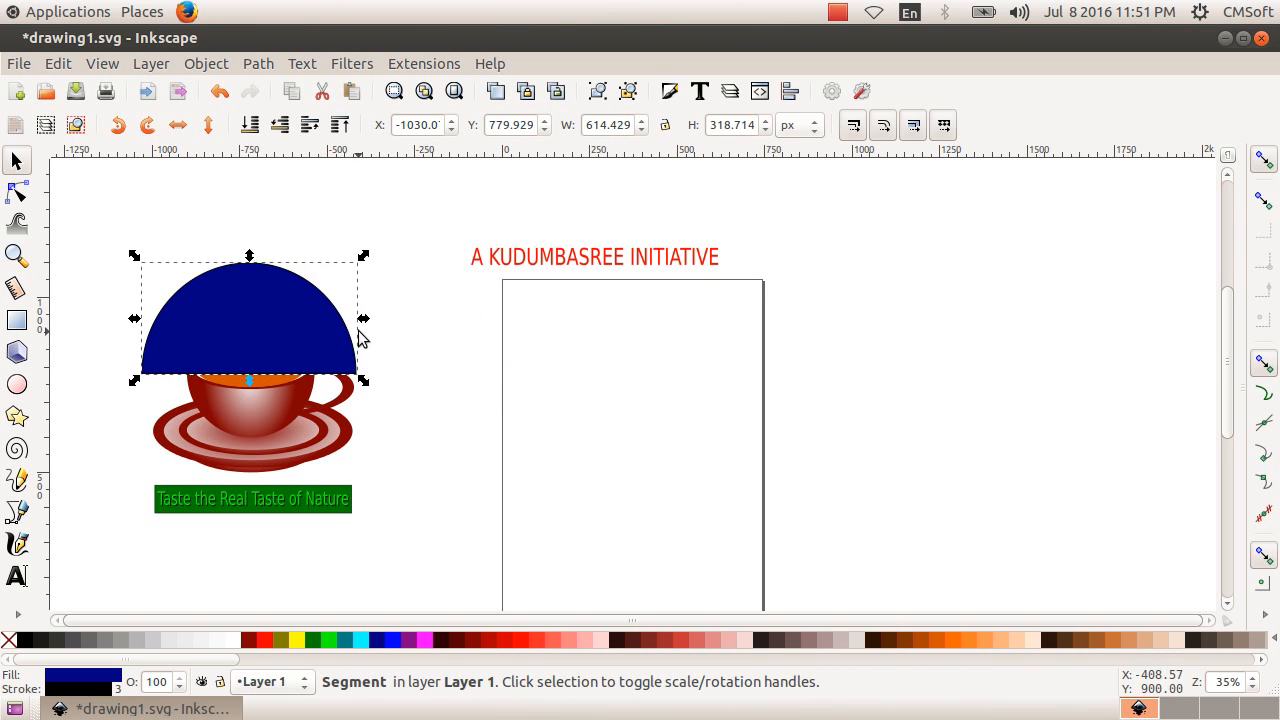
left_click_drag(363, 321, 630, 375)
left_click(712, 389)
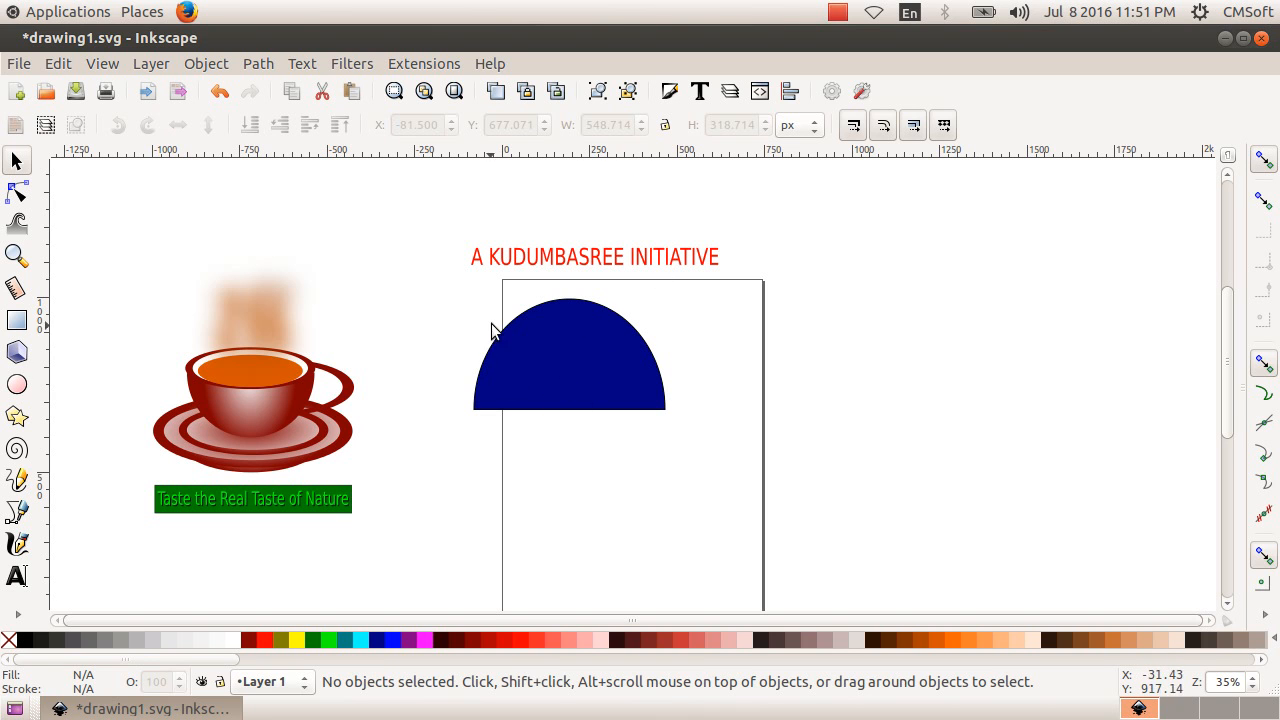
Step: Put the red text on the path of the half circle
left_click(603, 378)
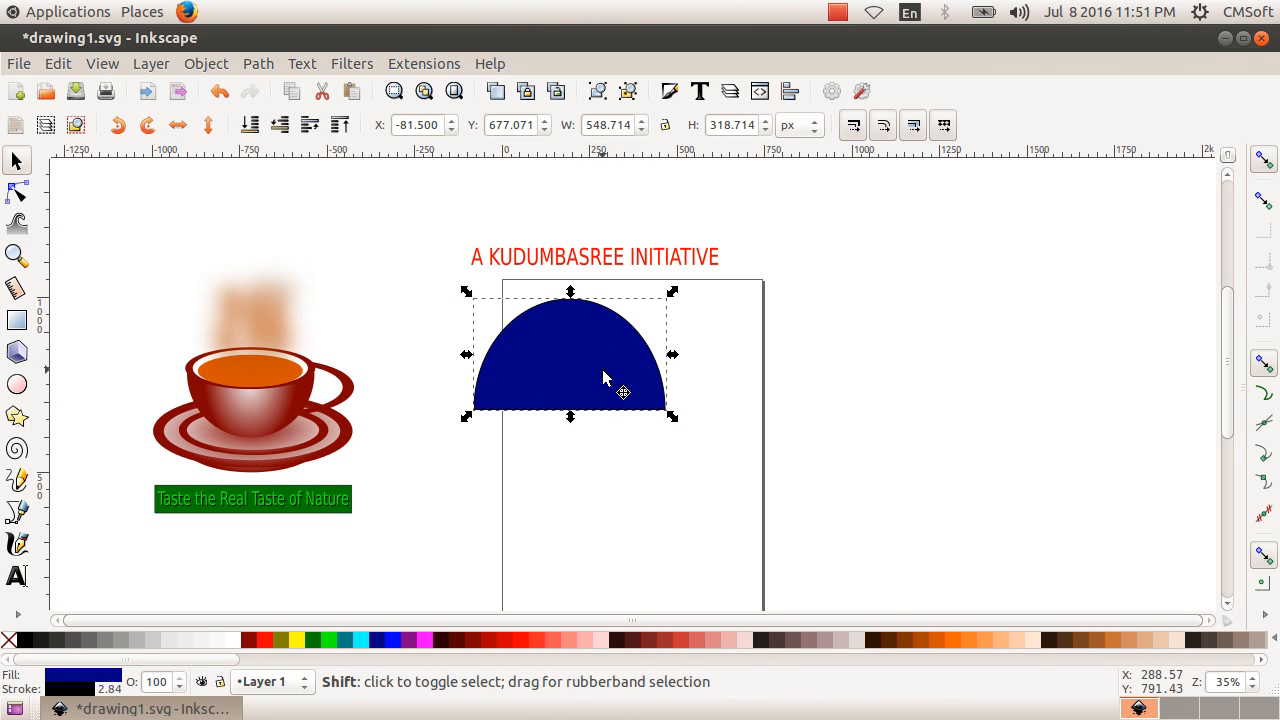
left_click(668, 262, "shift")
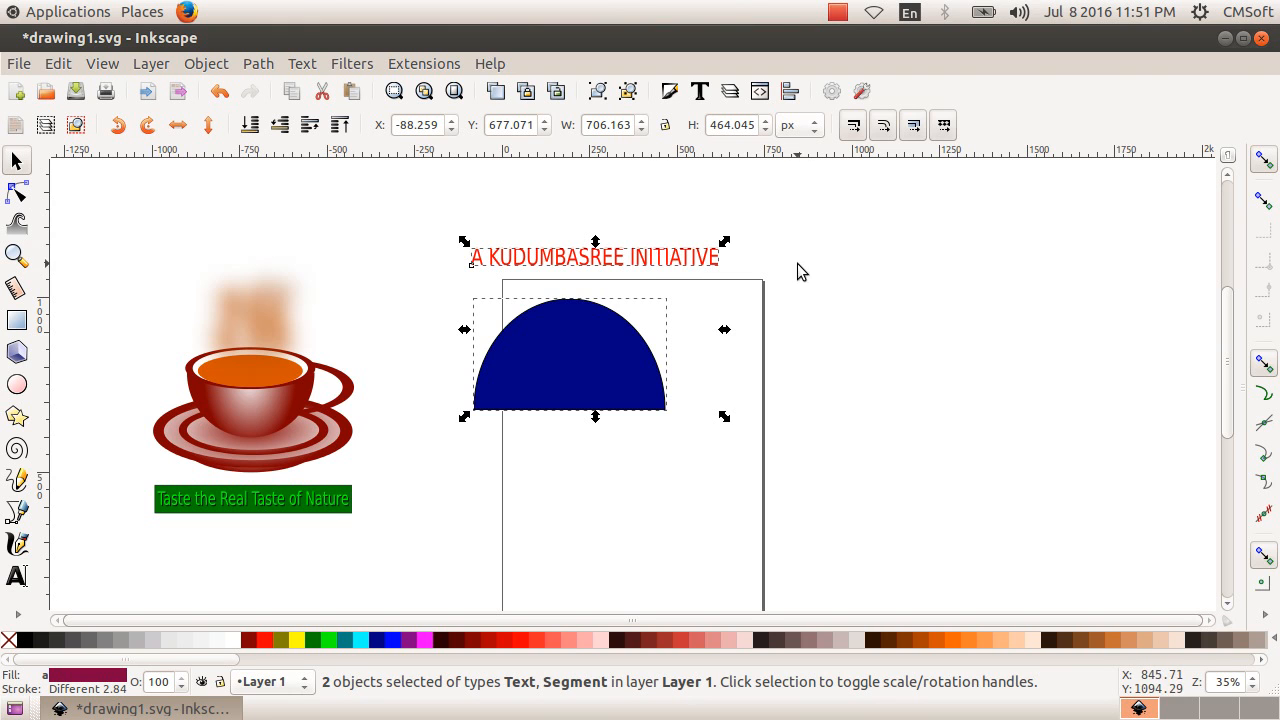
left_click(302, 64)
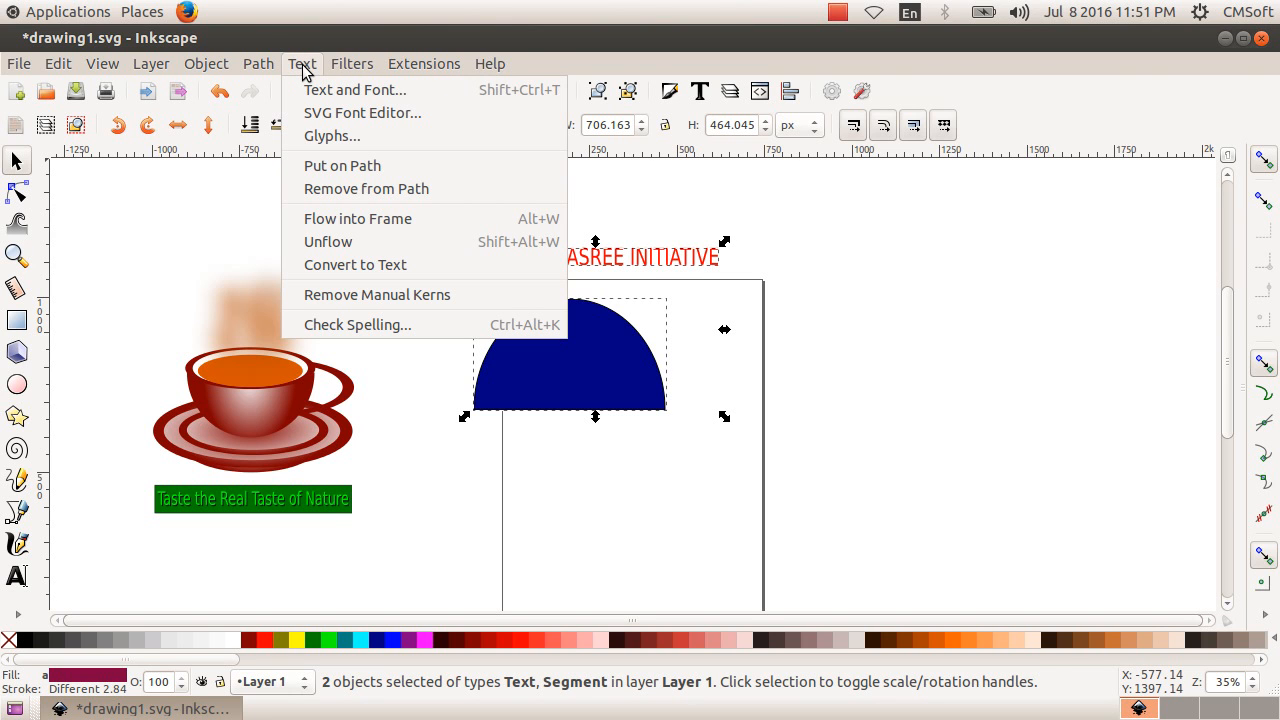
left_click(372, 166)
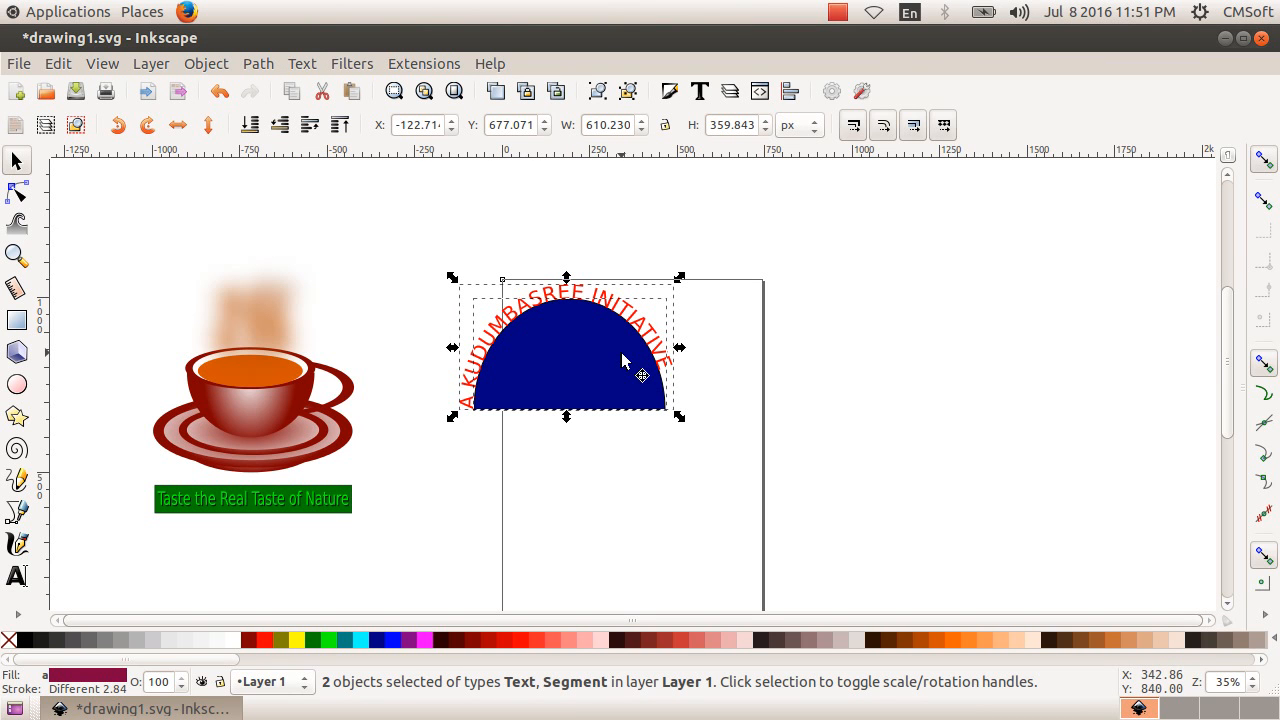
left_click(581, 479)
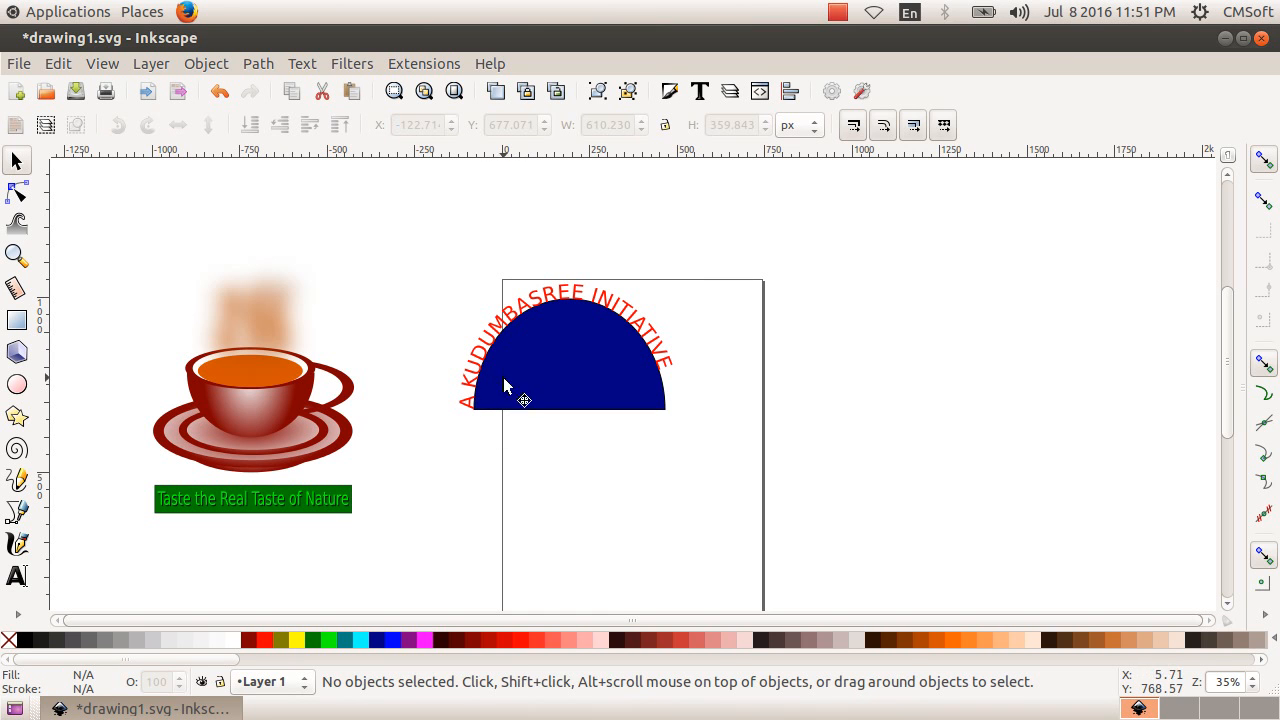
Step: Insert three leading spaces before the curved text to centre it around the arc
double_click(488, 415)
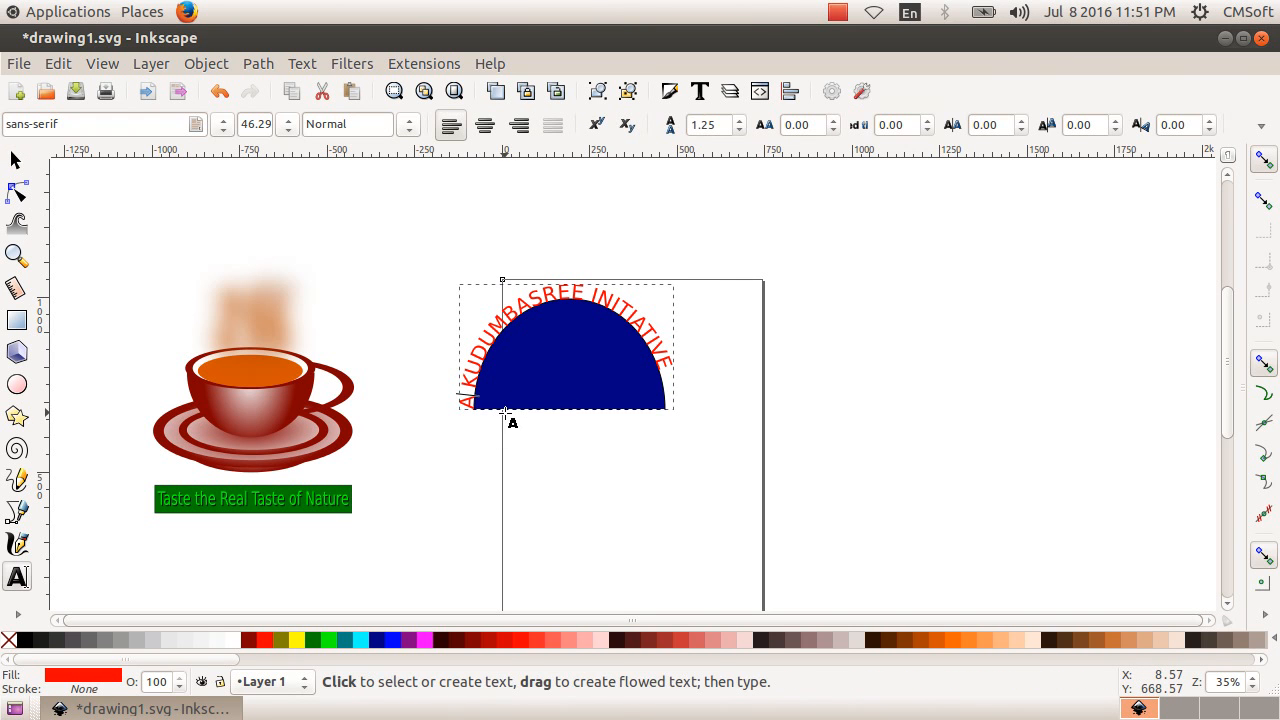
left_click(505, 411)
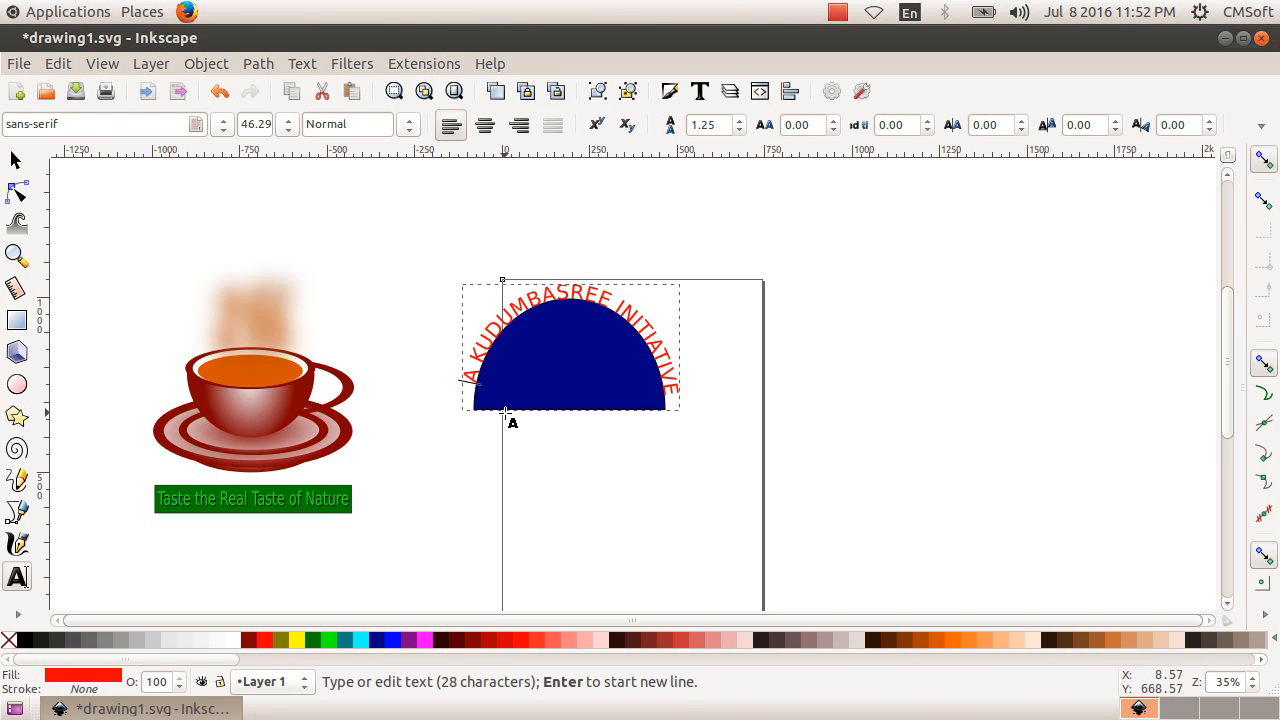
key("BackSpace")
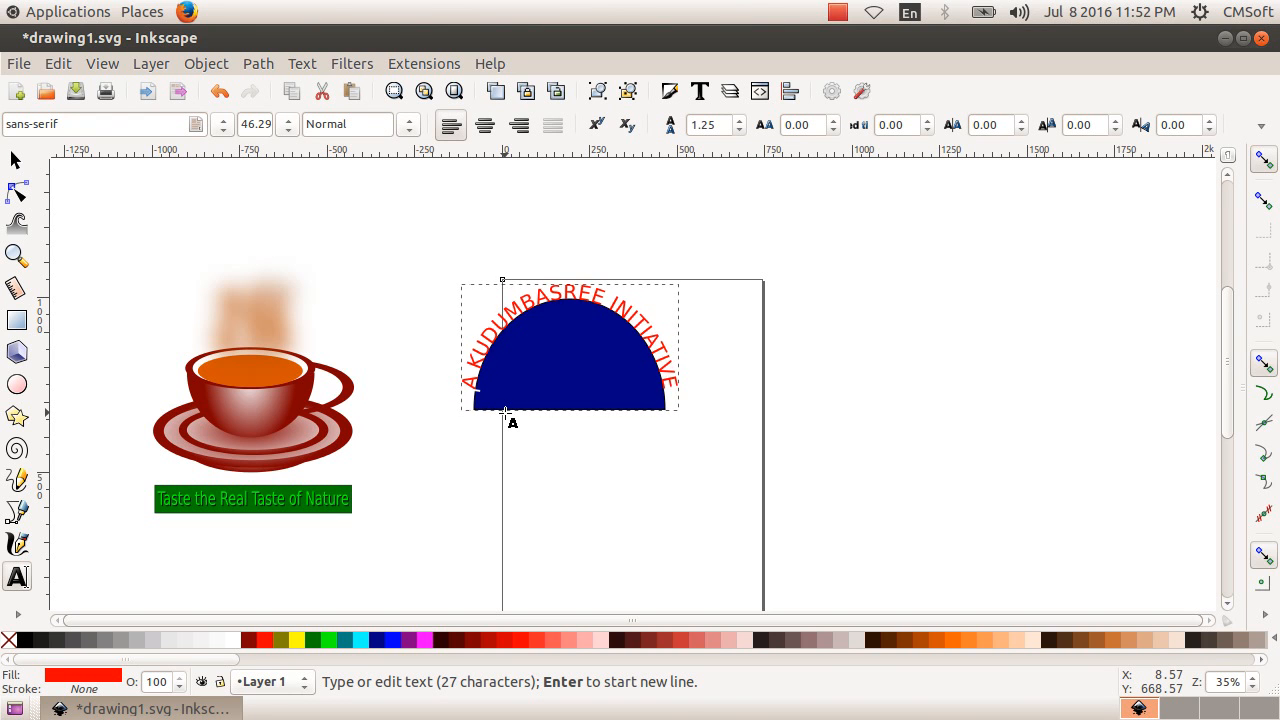
key("Escape")
left_click(15, 162)
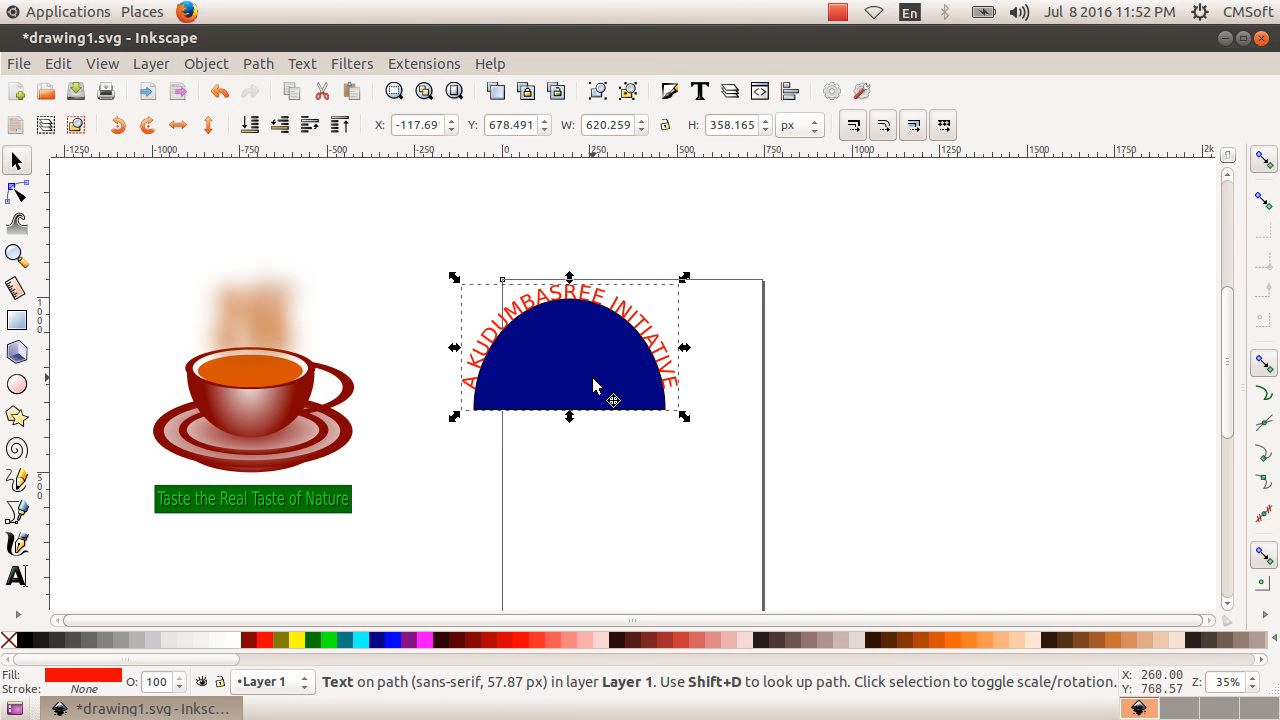
Step: Shift the half circle slightly up and left, and remove both its fill and its stroke paint
left_click_drag(592, 384, 571, 371)
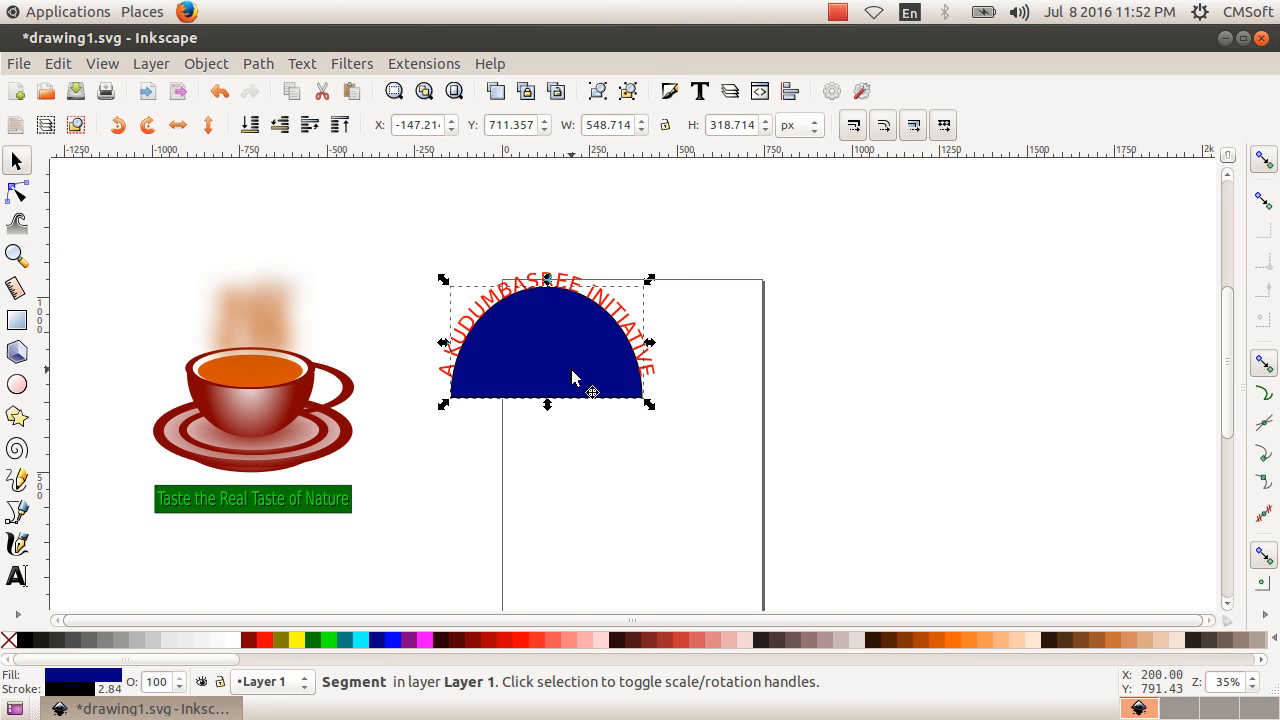
left_click(224, 63)
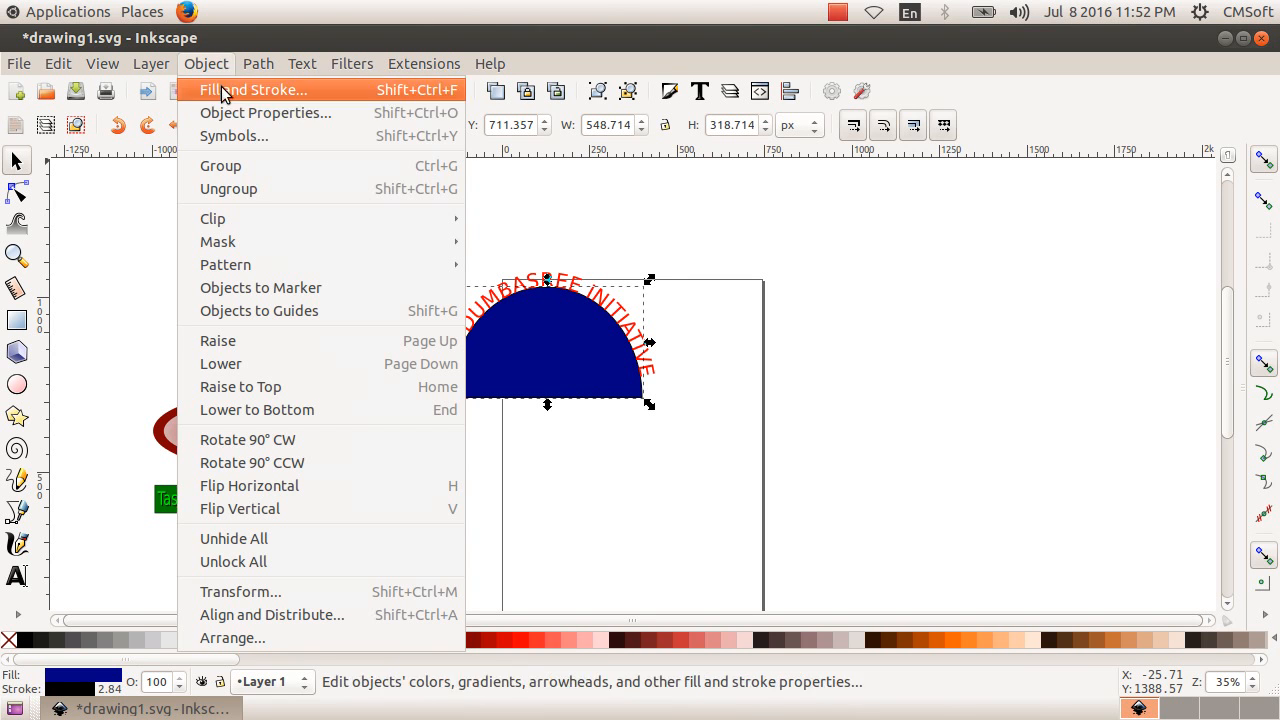
left_click(282, 95)
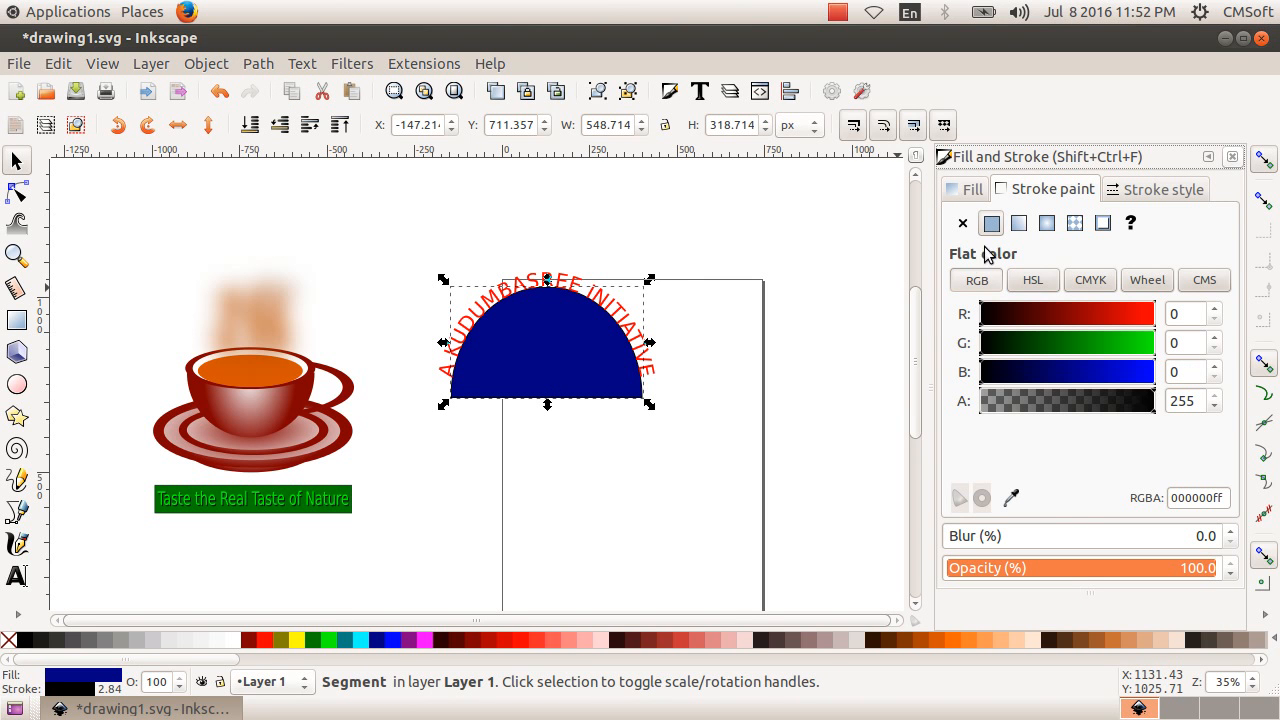
left_click(972, 192)
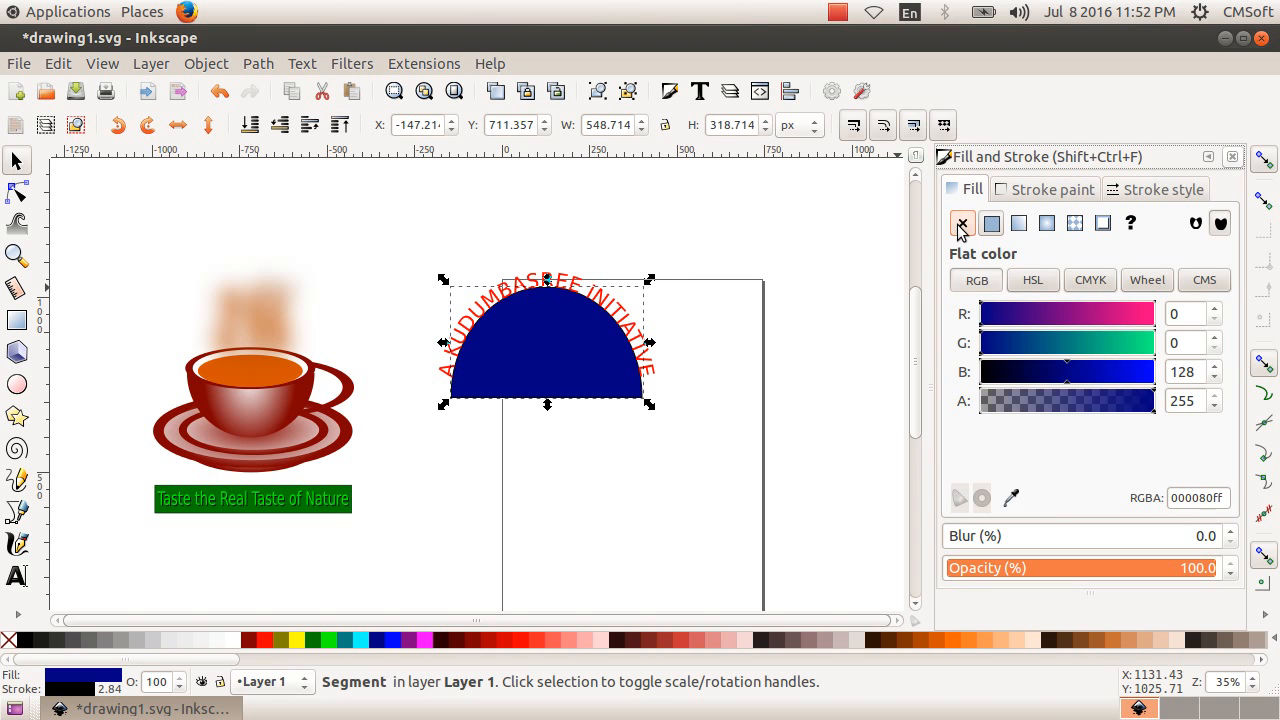
left_click(961, 224)
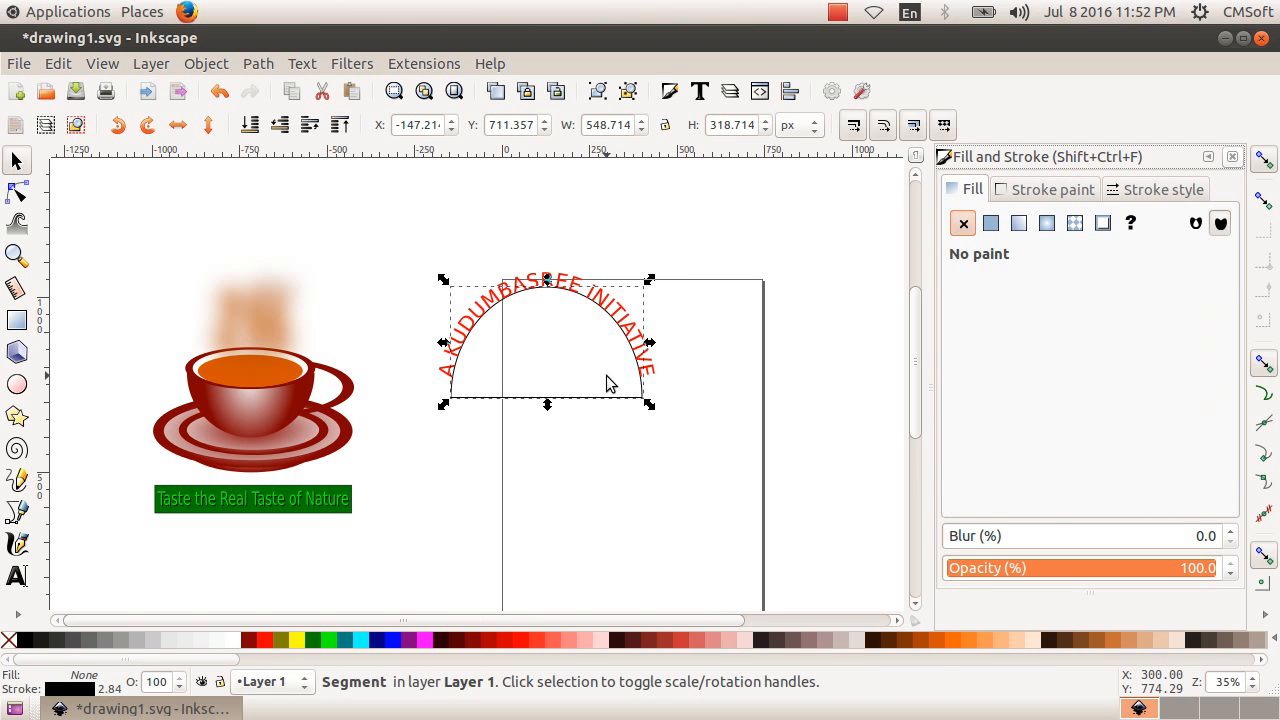
left_click(1044, 191)
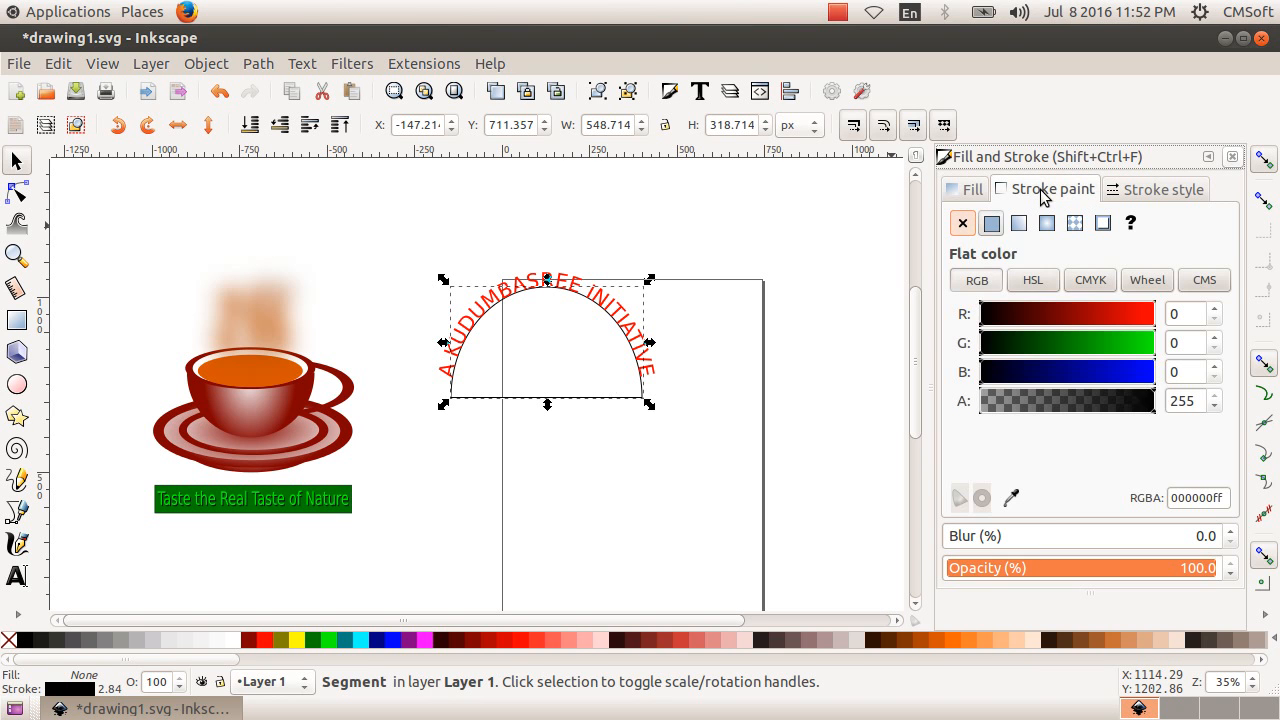
left_click(963, 223)
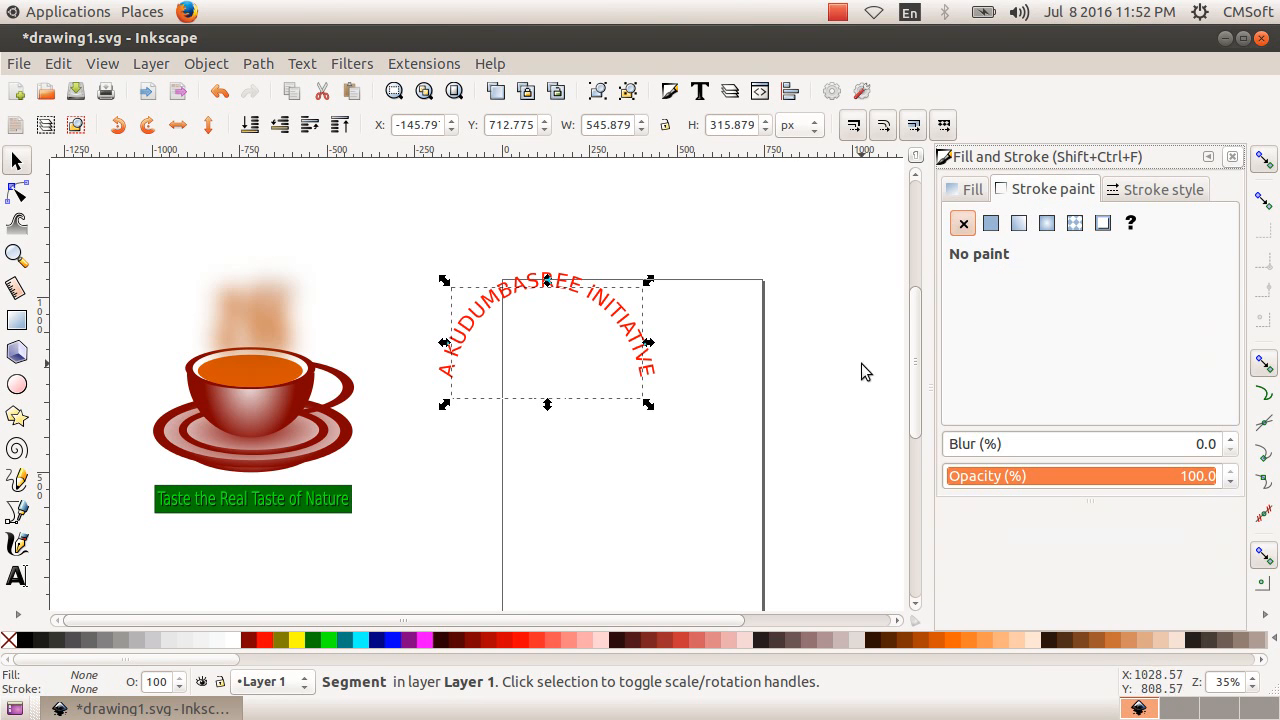
Step: Move the curved red text over to the cup artwork so it arches around the steam
left_click(702, 461)
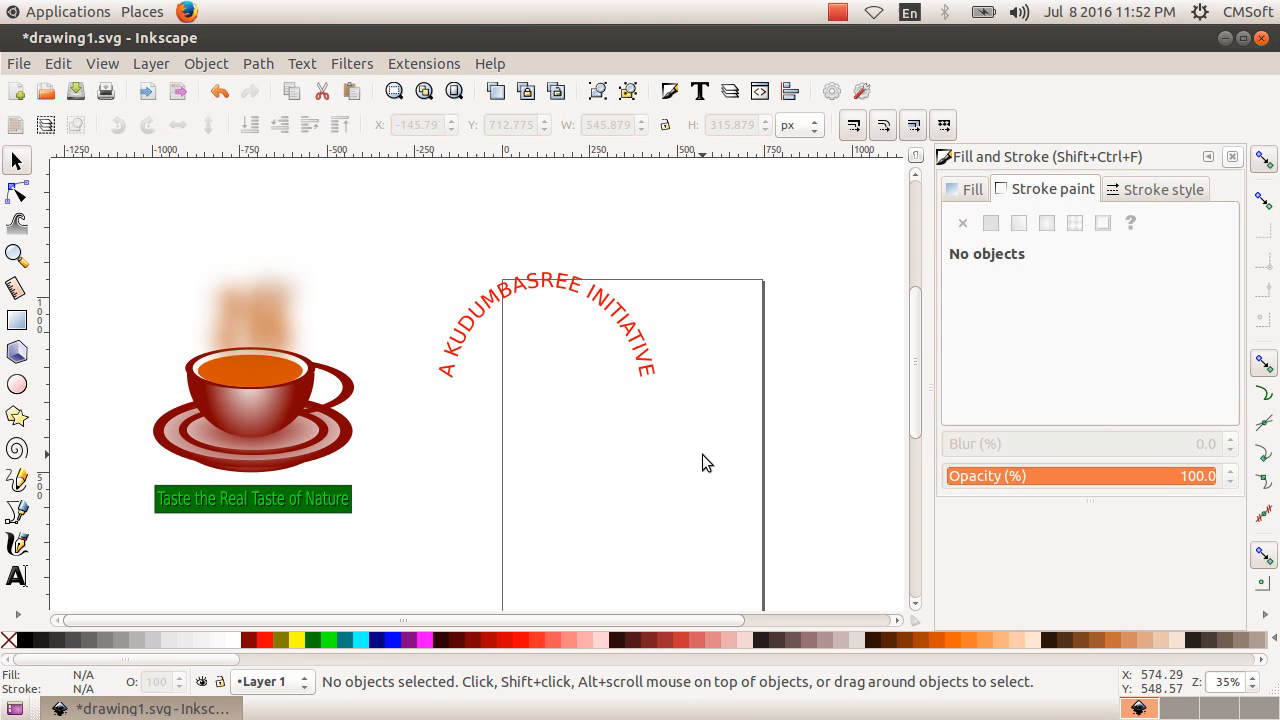
left_click(620, 318)
left_click_drag(620, 318, 317, 298)
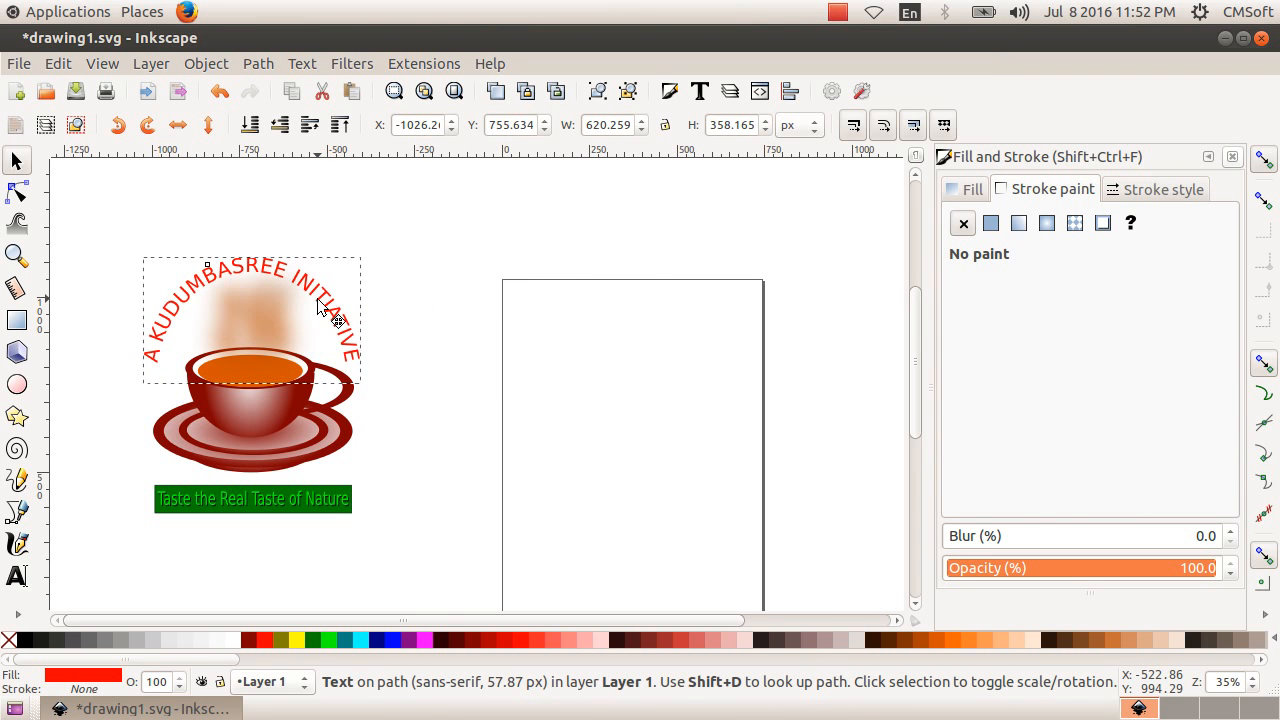
Step: Nudge the curved red text slightly right and up, and narrow it to about 577 px wide to match the saucer's width
key("Escape")
left_click_drag(486, 346, 171, 320)
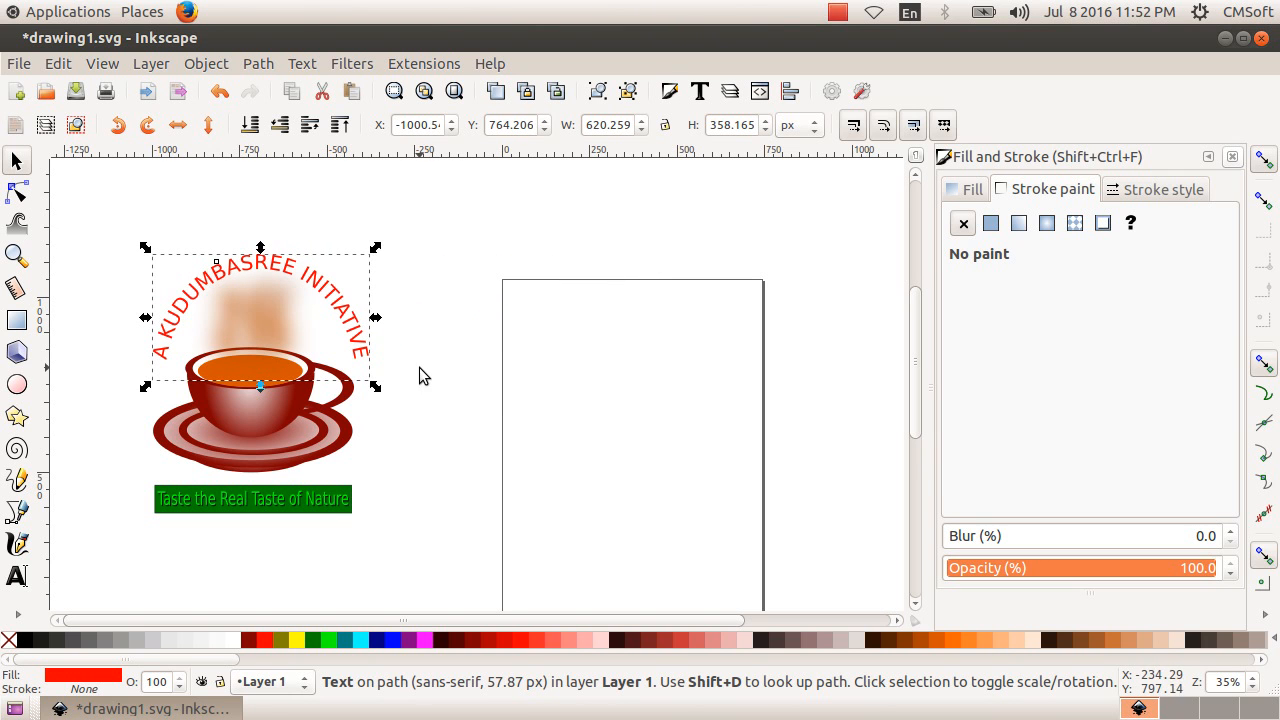
left_click_drag(372, 386, 361, 383)
left_click(428, 418)
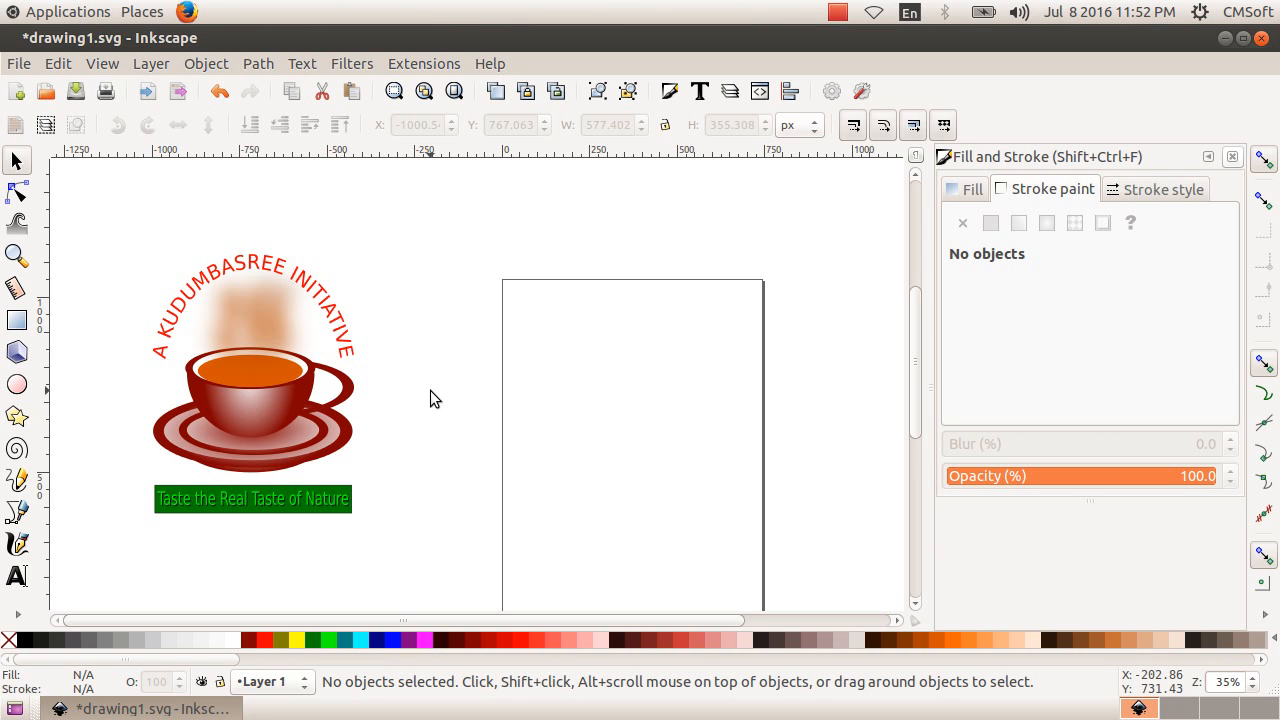
Step: Group the curved text, cup and green slogan banner into one object and move the group a little to the right
left_click_drag(114, 205, 480, 562)
left_click(212, 65)
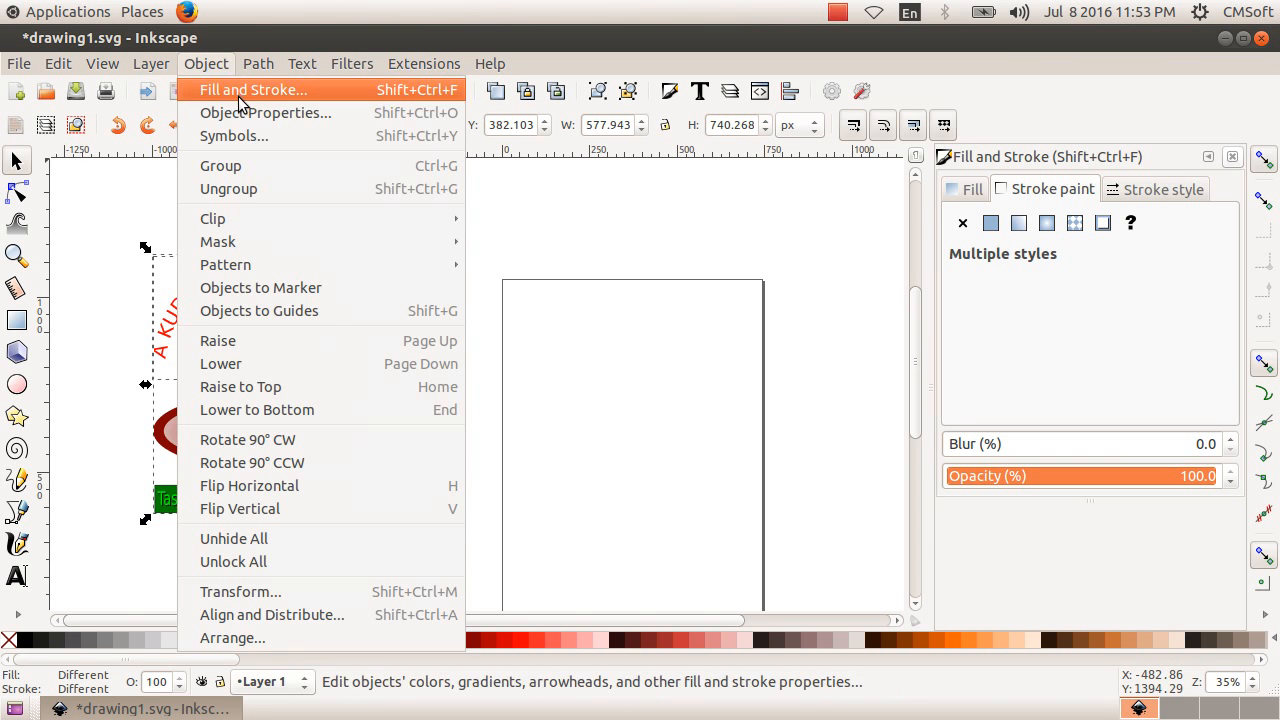
left_click(260, 166)
left_click(343, 466)
left_click_drag(291, 421, 320, 425)
left_click(567, 459)
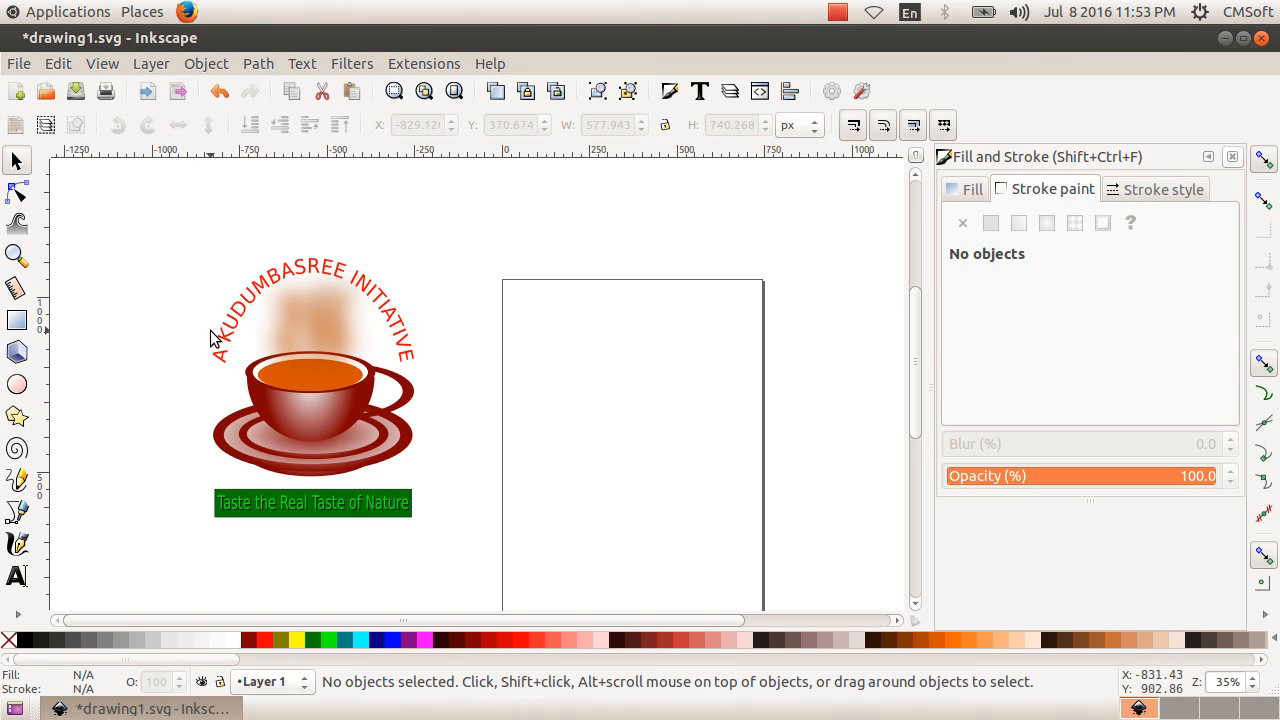
Step: Draw a navy blue rectangle about 637 × 786 px over the whole logo and lower it to the bottom, behind the artwork
left_click(18, 320)
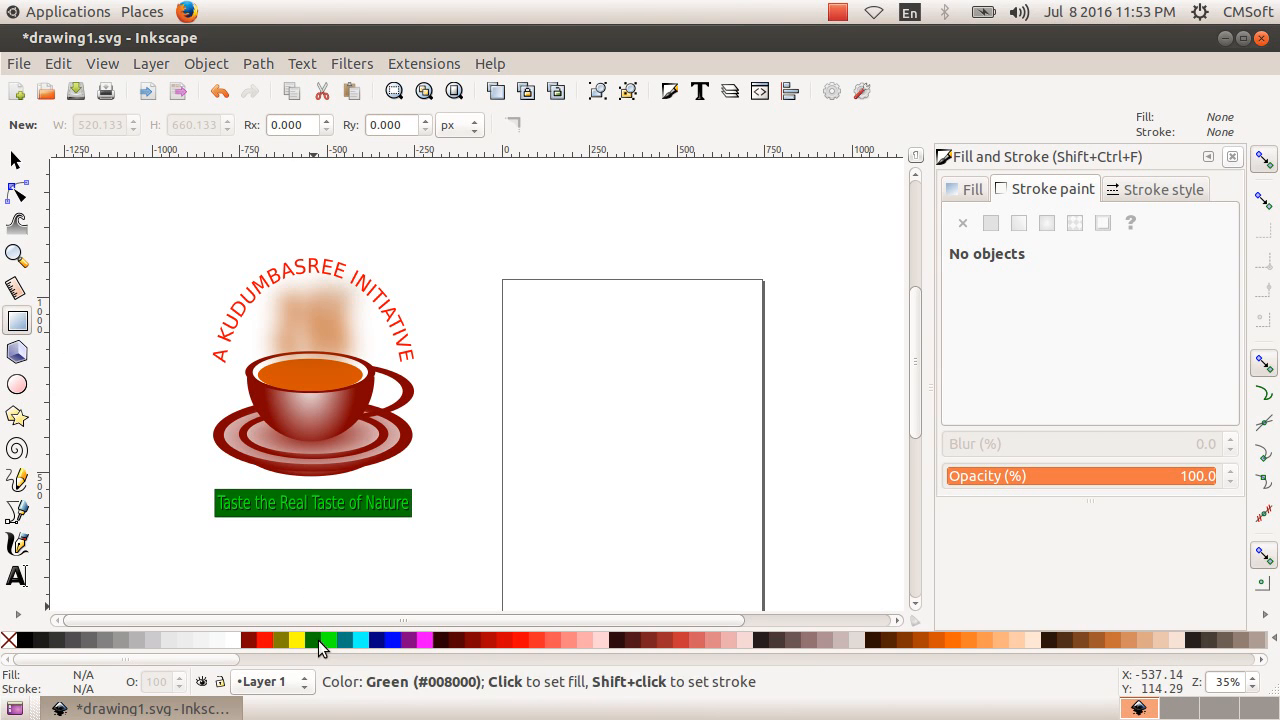
left_click(377, 640)
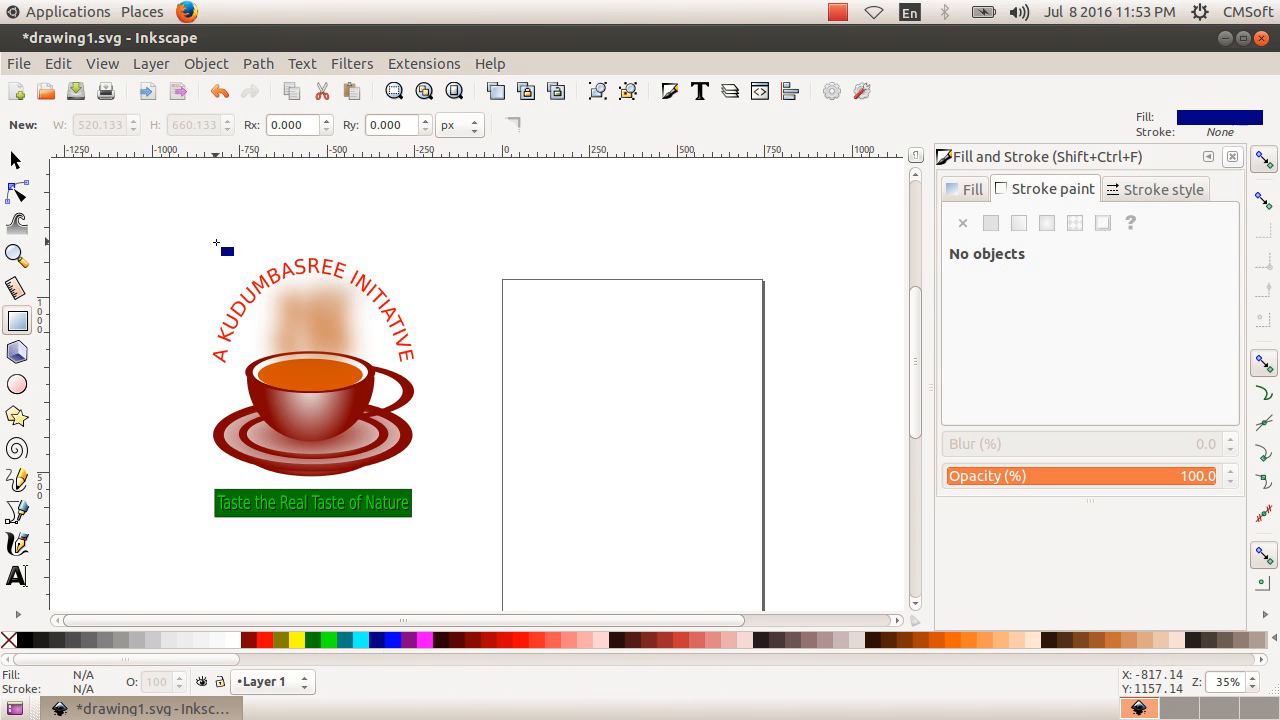
left_click_drag(198, 248, 421, 522)
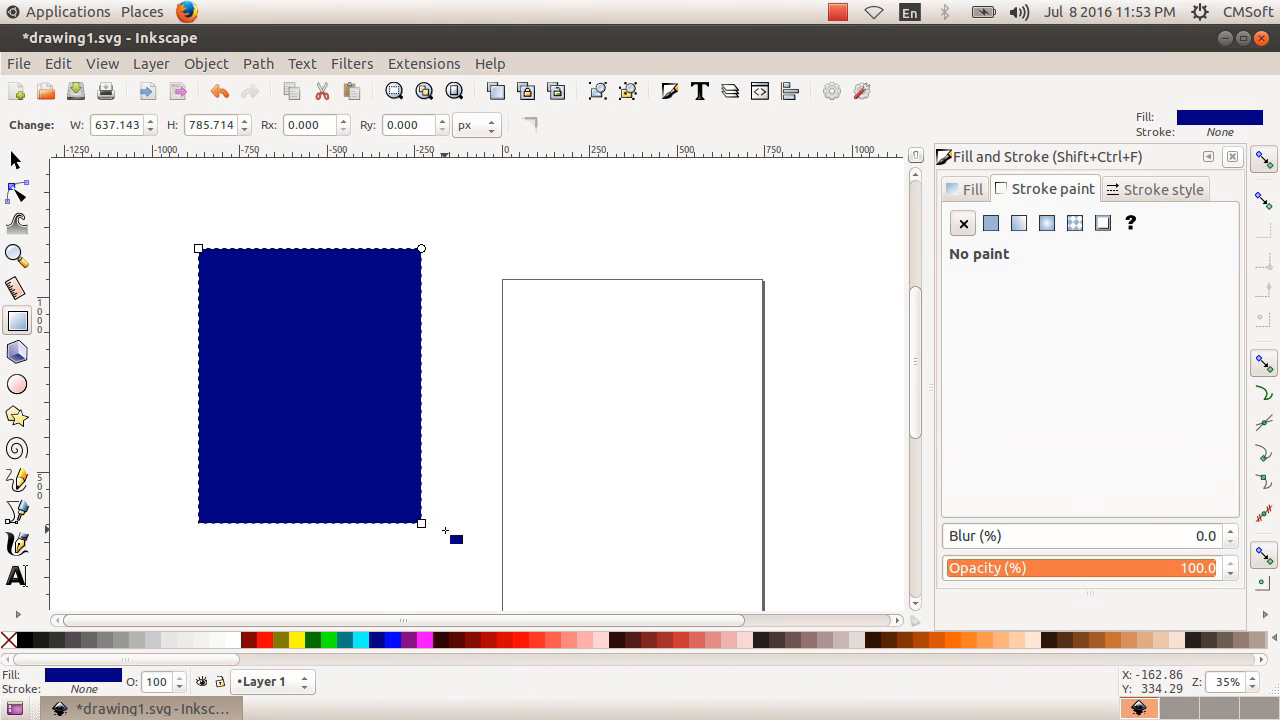
left_click(16, 160)
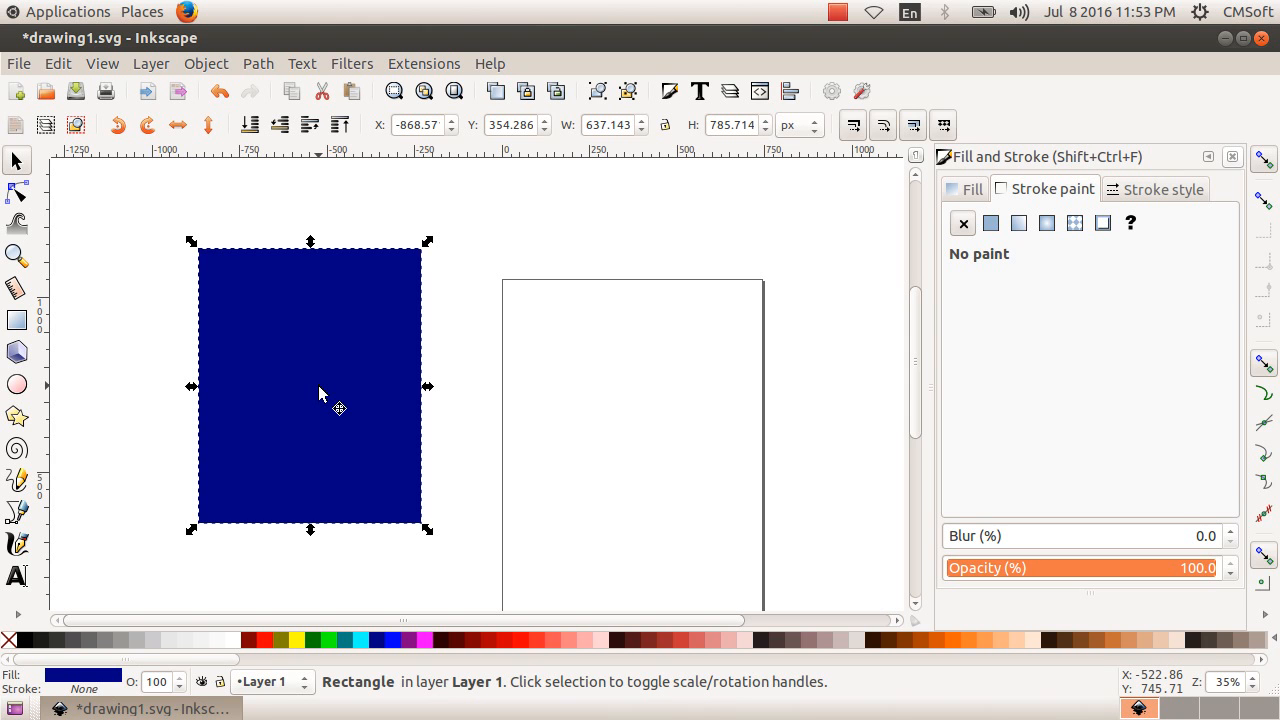
left_click(214, 63)
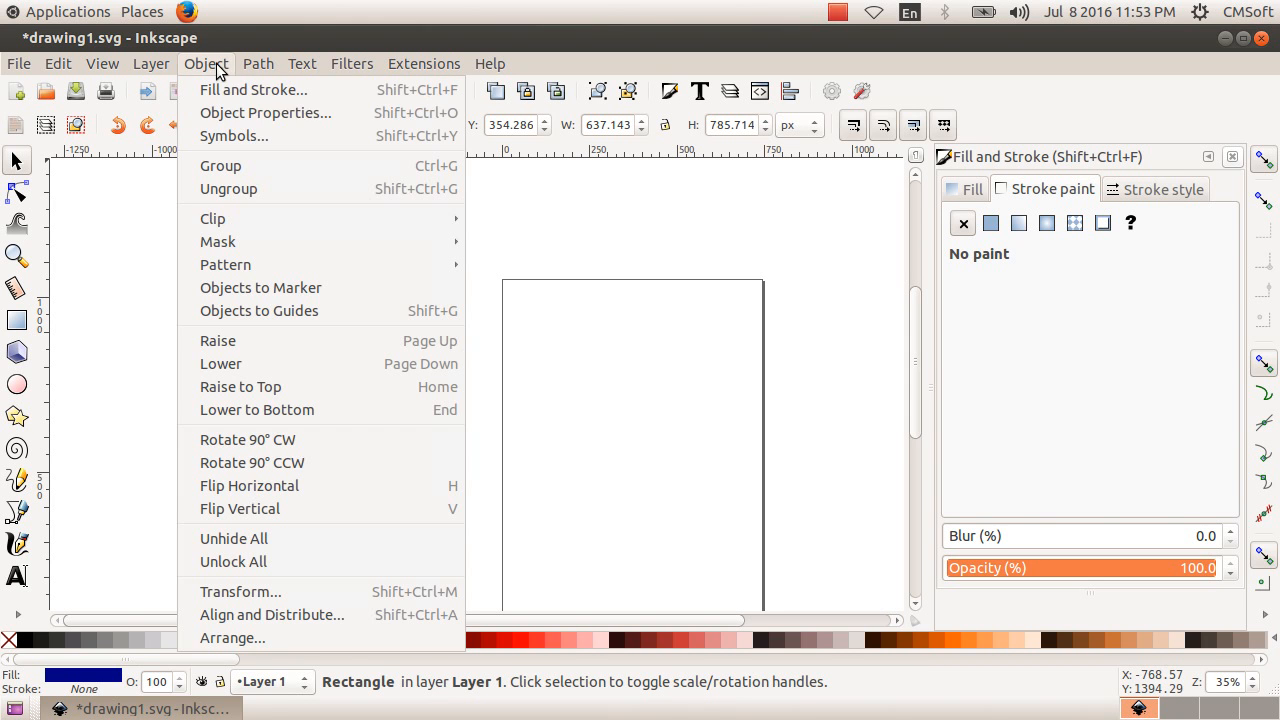
left_click(337, 408)
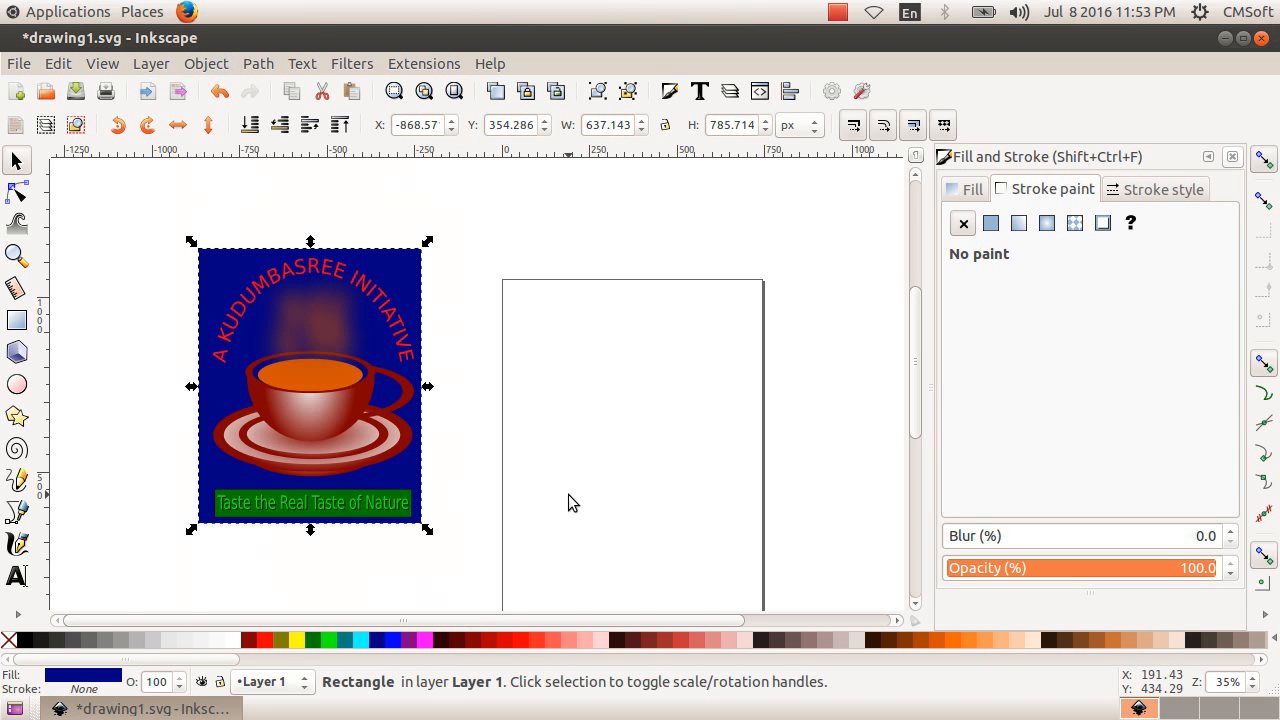
Step: Fill the background rectangle with 2.5% Gray and give it a flat black stroke
left_click(174, 640)
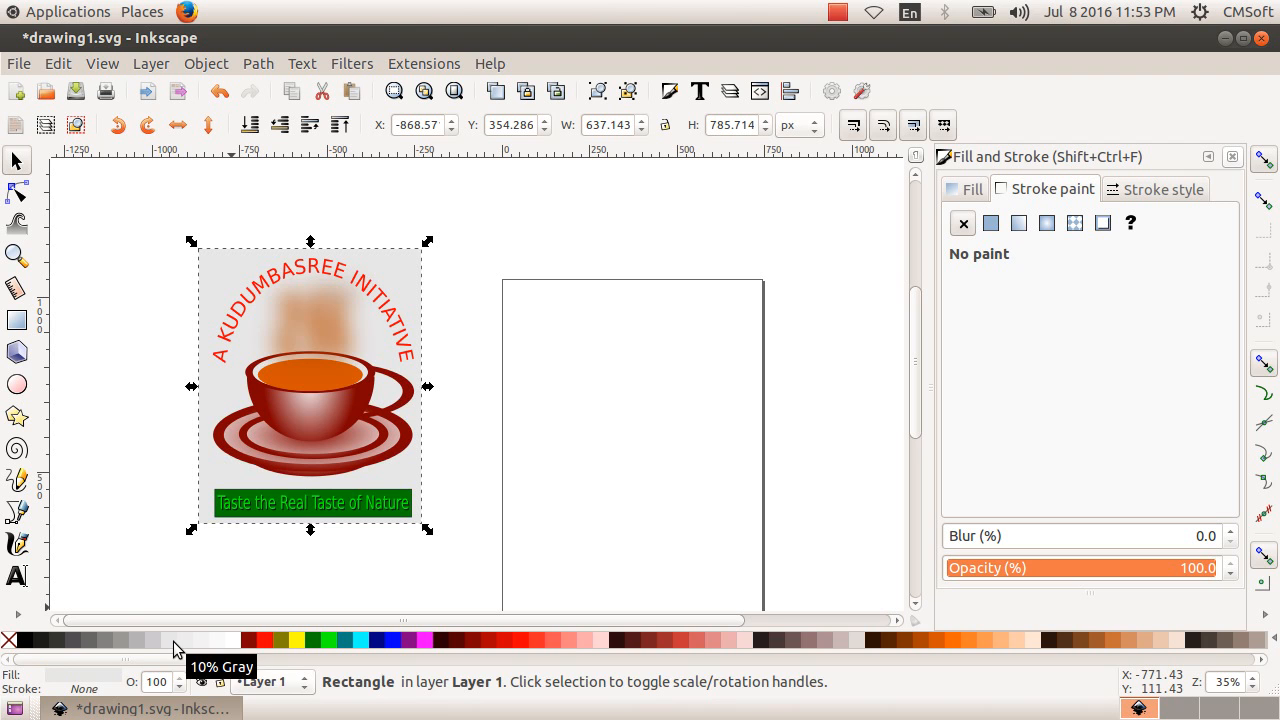
left_click(219, 641)
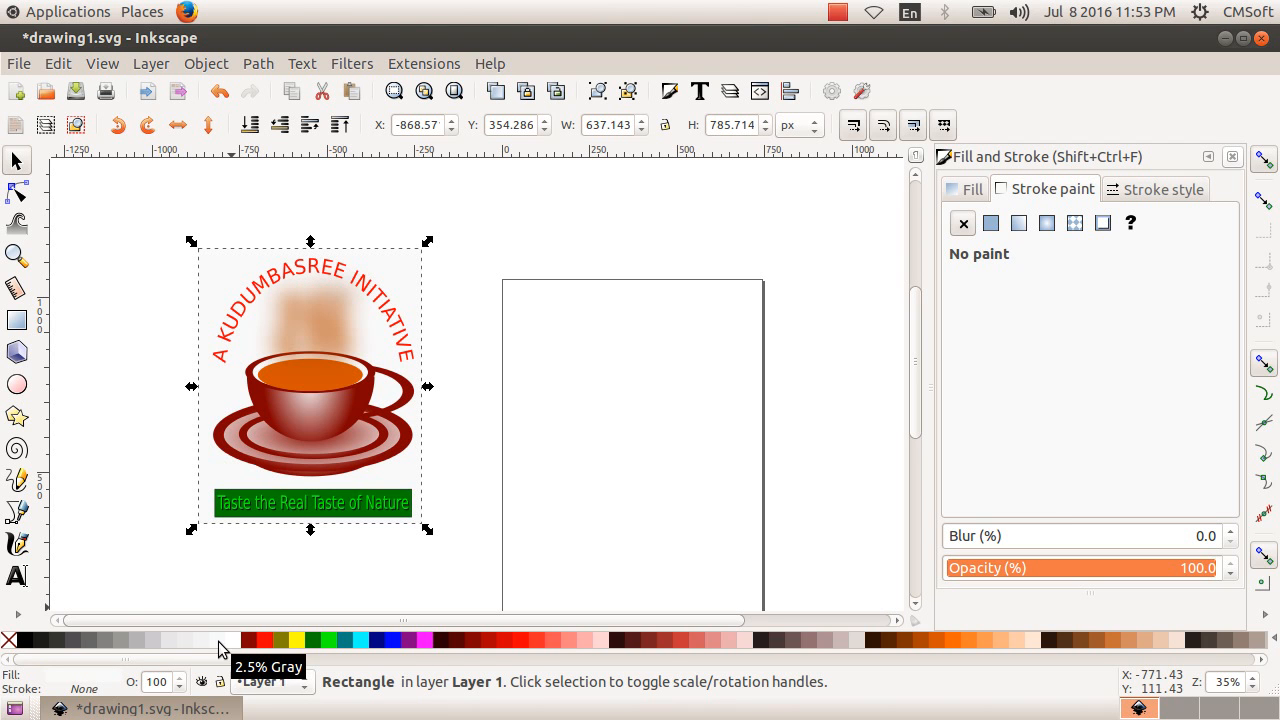
left_click(975, 192)
left_click(1013, 190)
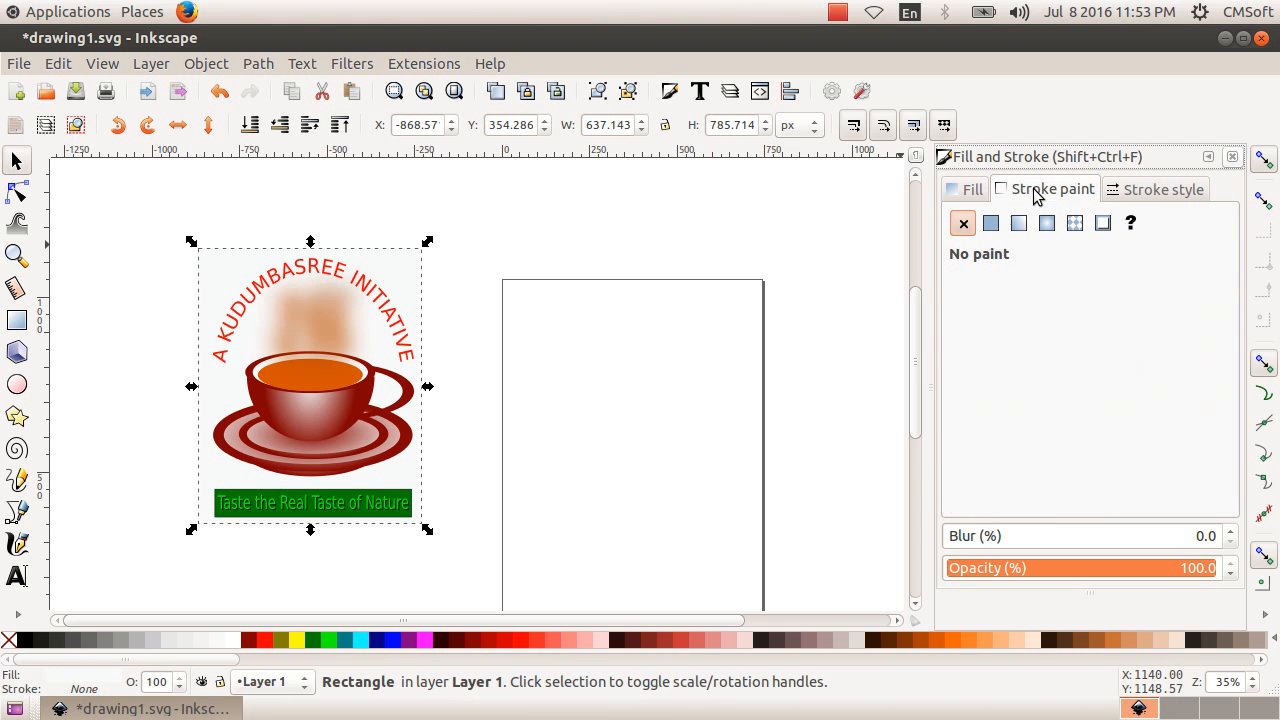
left_click(993, 225)
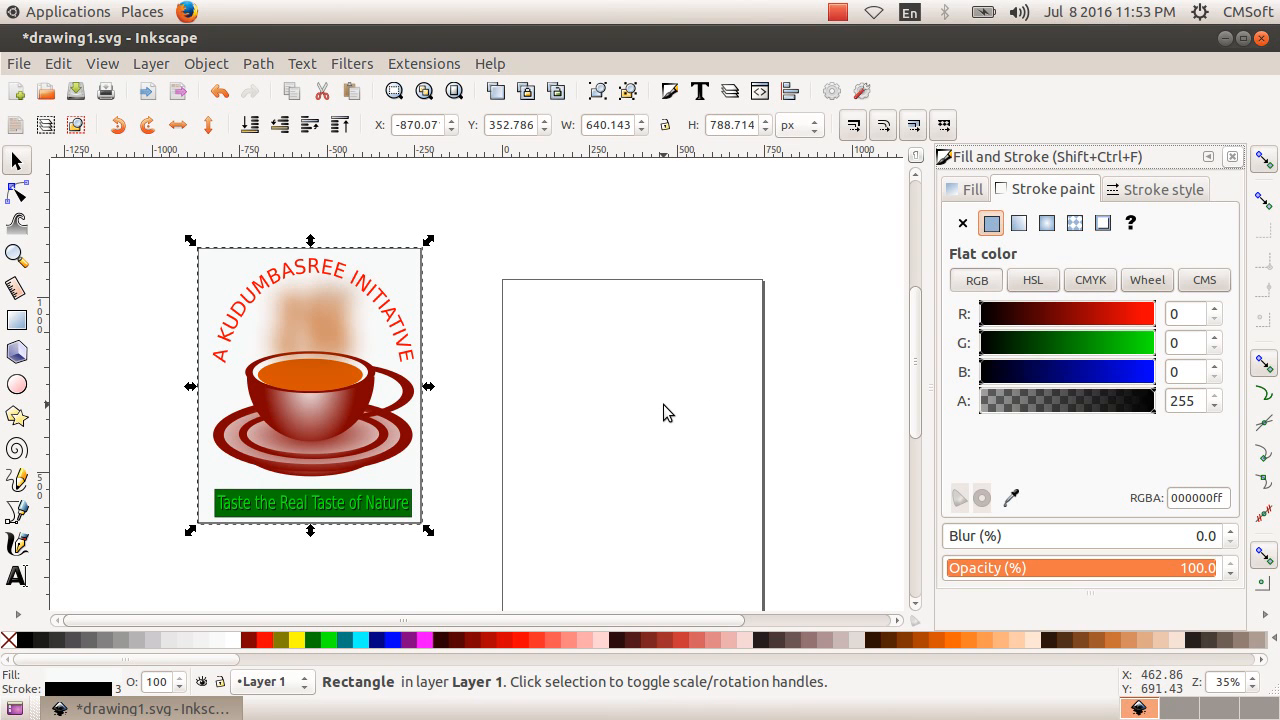
left_click(514, 428)
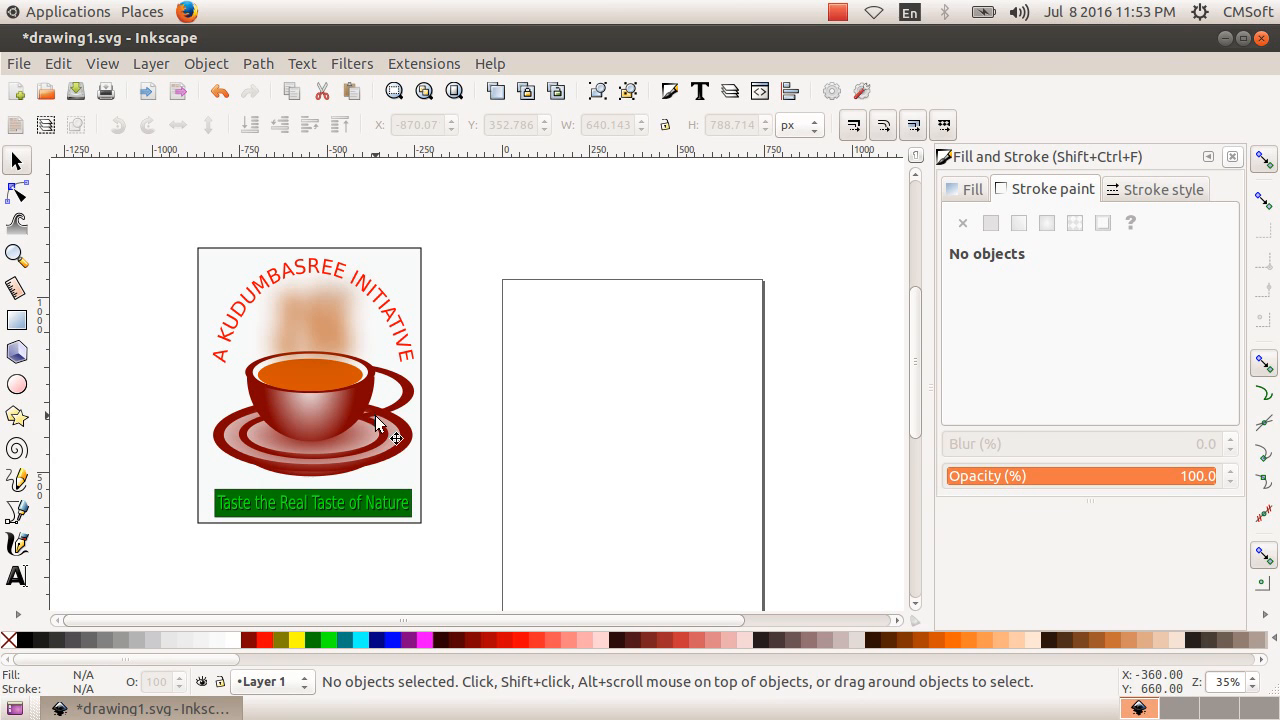
Step: Trim the background rectangle's left and upper edges closer to the artwork, making it about 606 × 777 px
left_click(400, 483)
left_click_drag(191, 385, 205, 391)
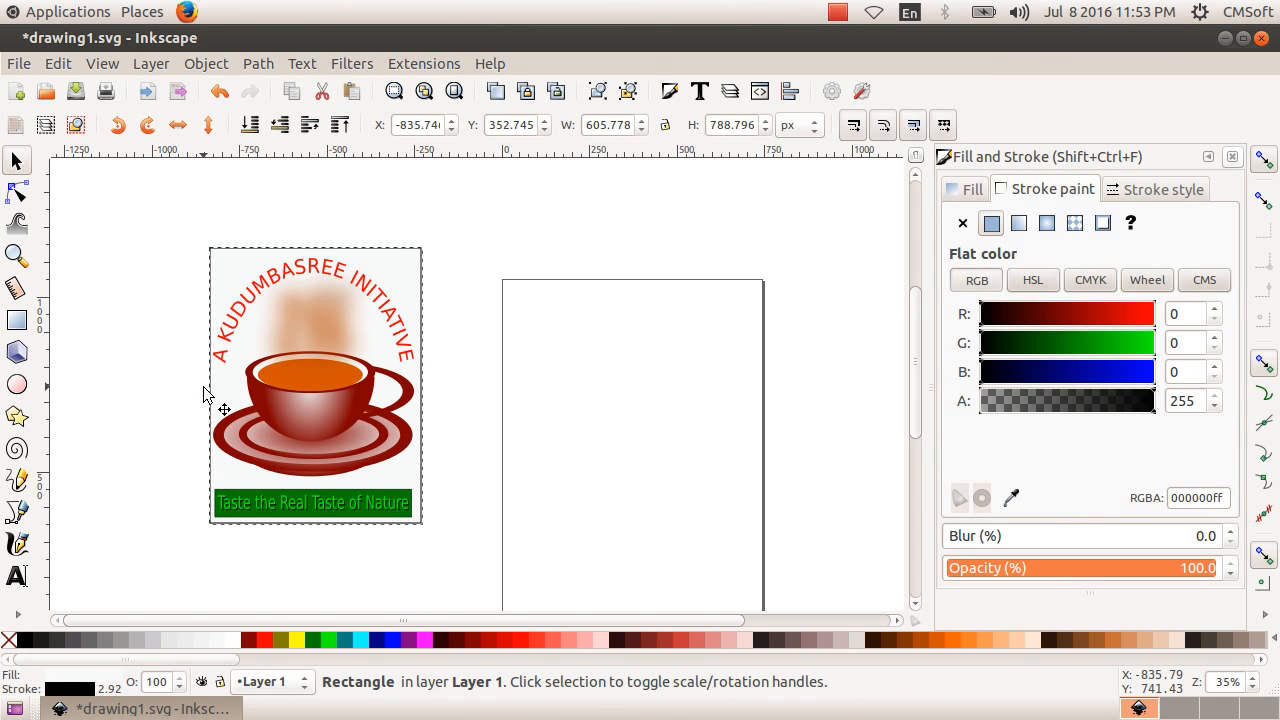
left_click_drag(316, 241, 317, 249)
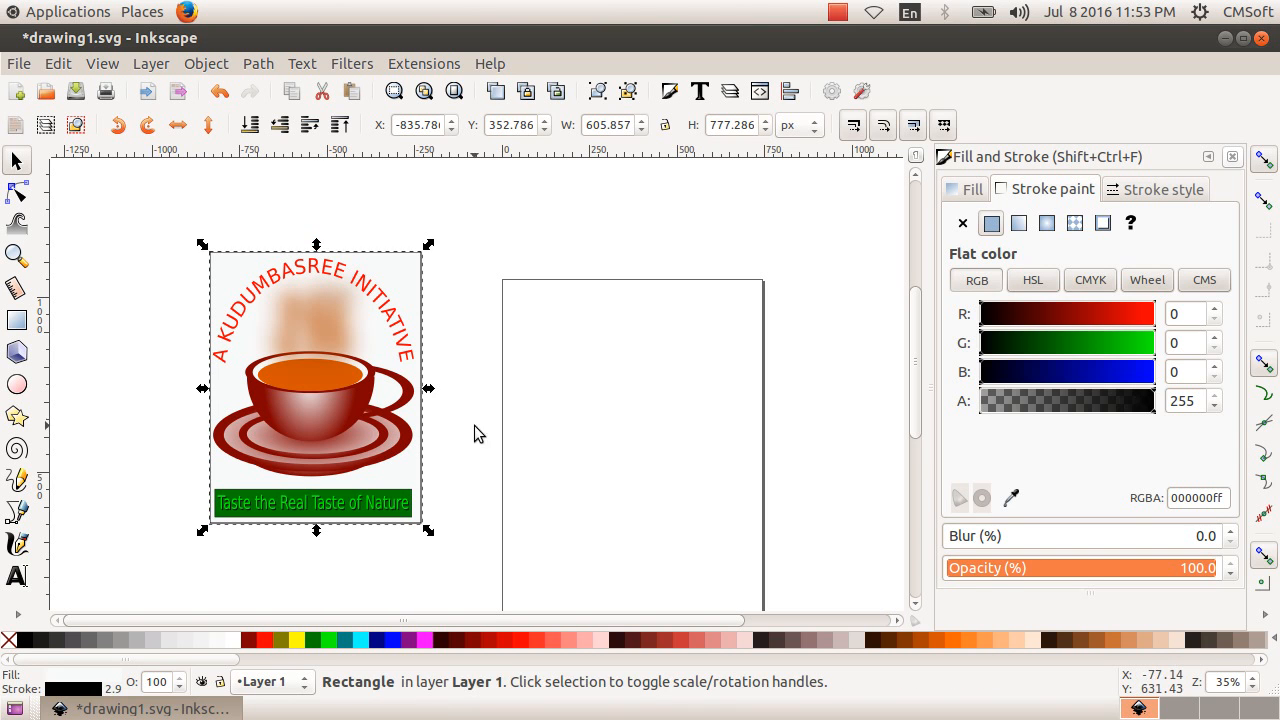
left_click(523, 421)
Step: Group the logo with its background rectangle and scale the group down to about 523 × 640 px
left_click_drag(152, 202, 527, 540)
left_click(206, 64)
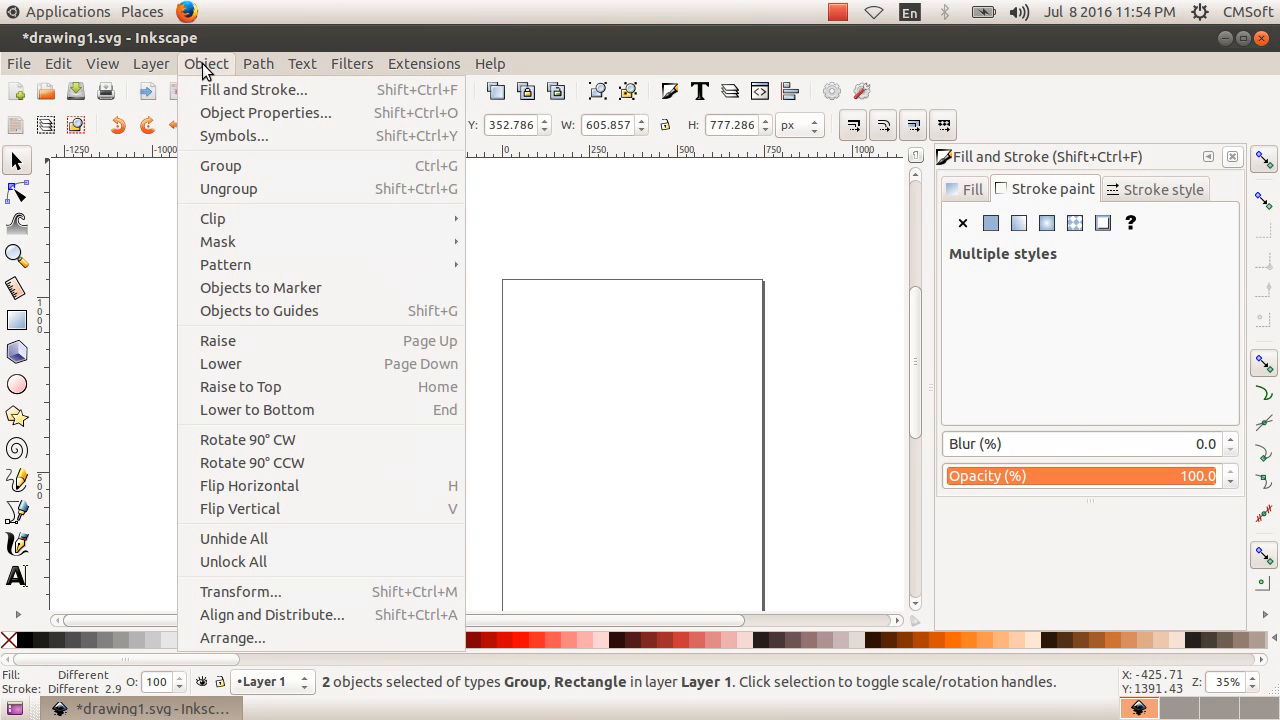
left_click(261, 165)
left_click(591, 412)
left_click(420, 528)
left_click_drag(429, 530, 400, 482)
left_click(461, 506)
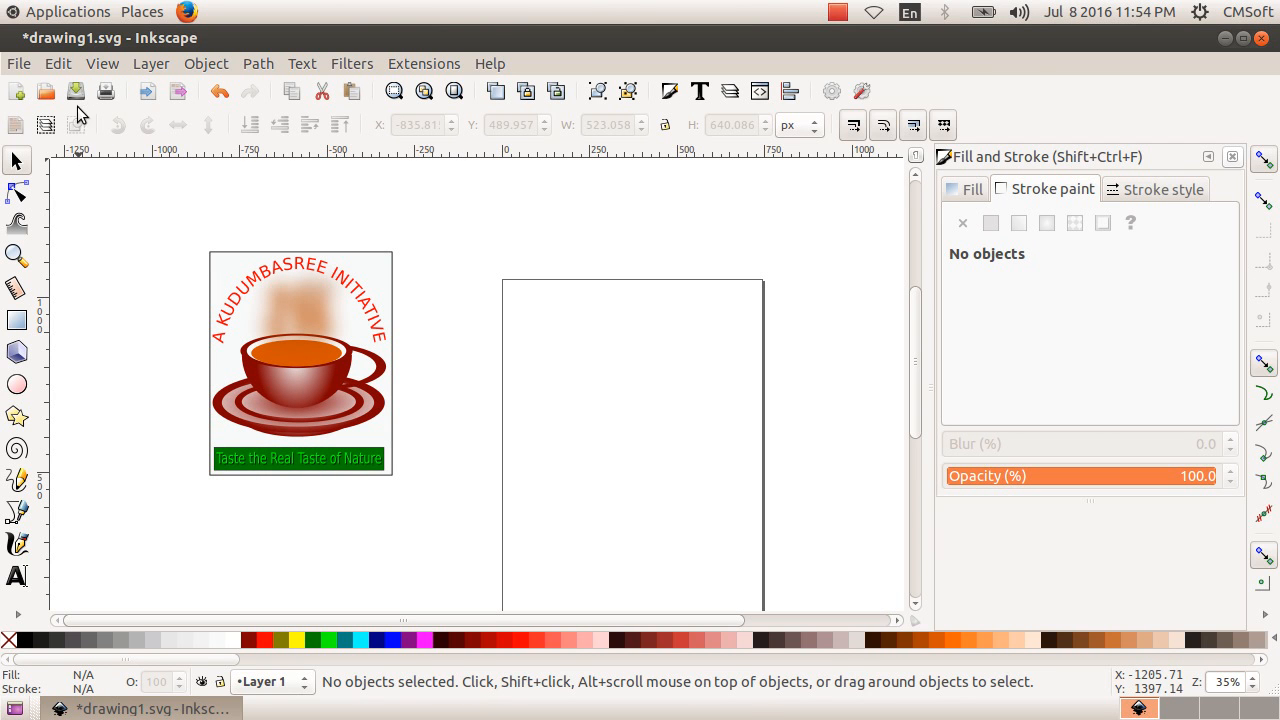